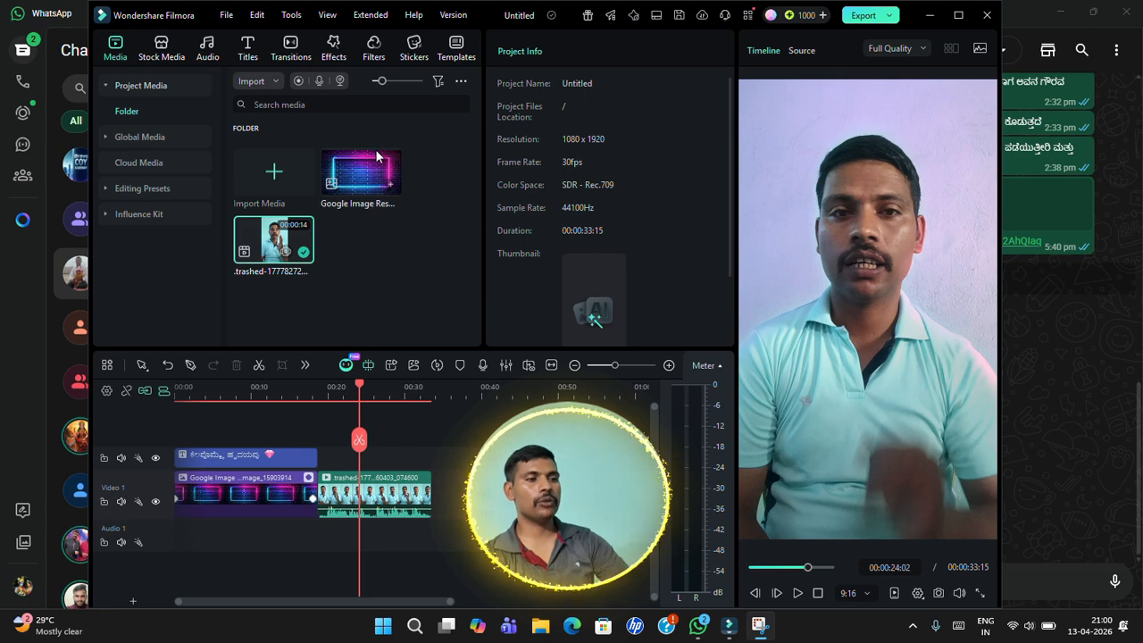
# Play the timeline from its beginning to preview the title text over the neon background.
pyautogui.click(218, 386)
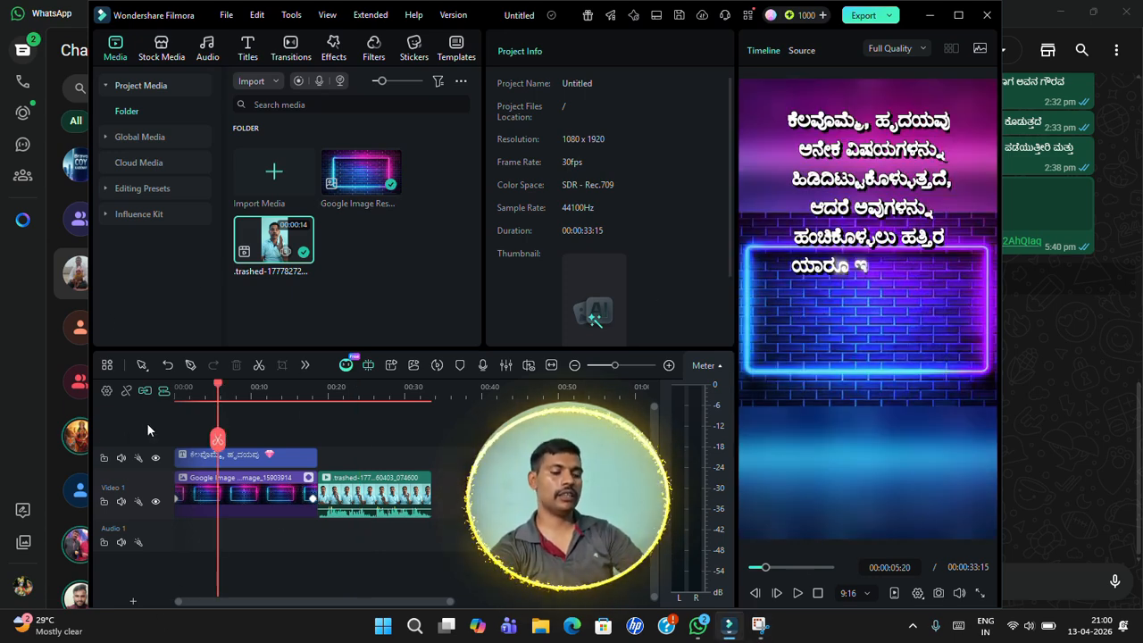
pyautogui.click(181, 387)
pyautogui.press('space')
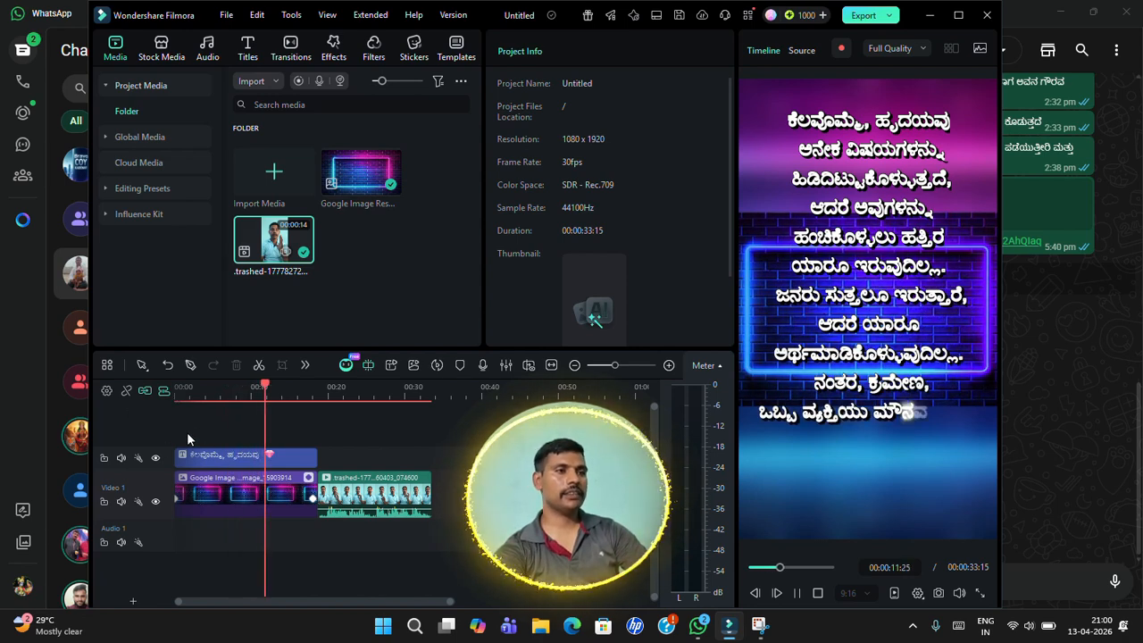
pyautogui.click(277, 178)
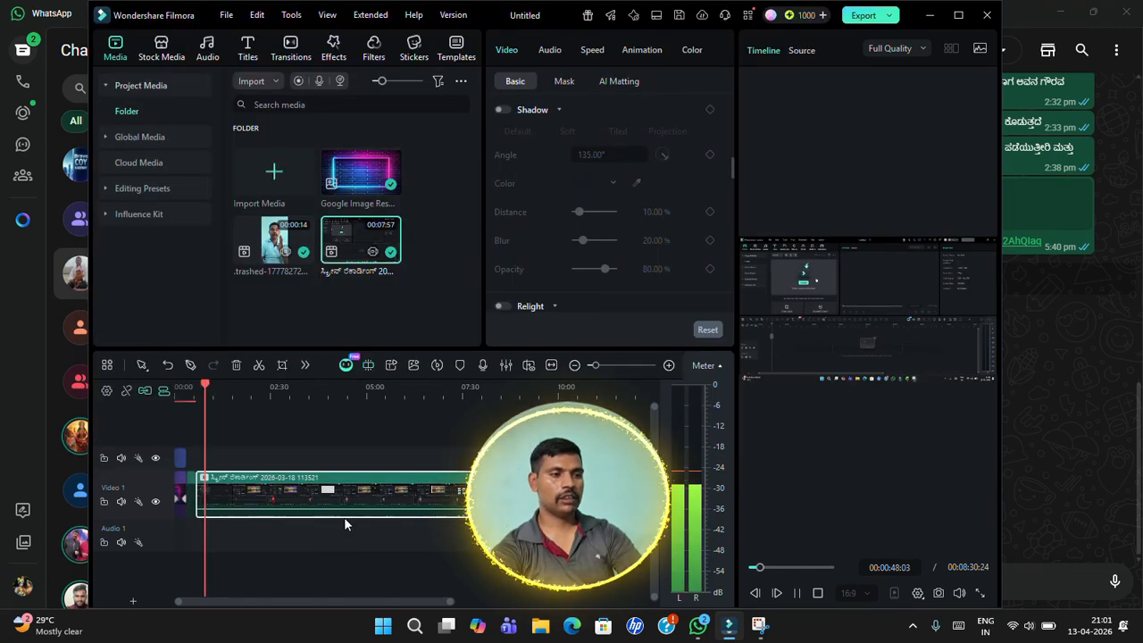
pyautogui.moveTo(346, 506); pyautogui.dragTo(351, 489)
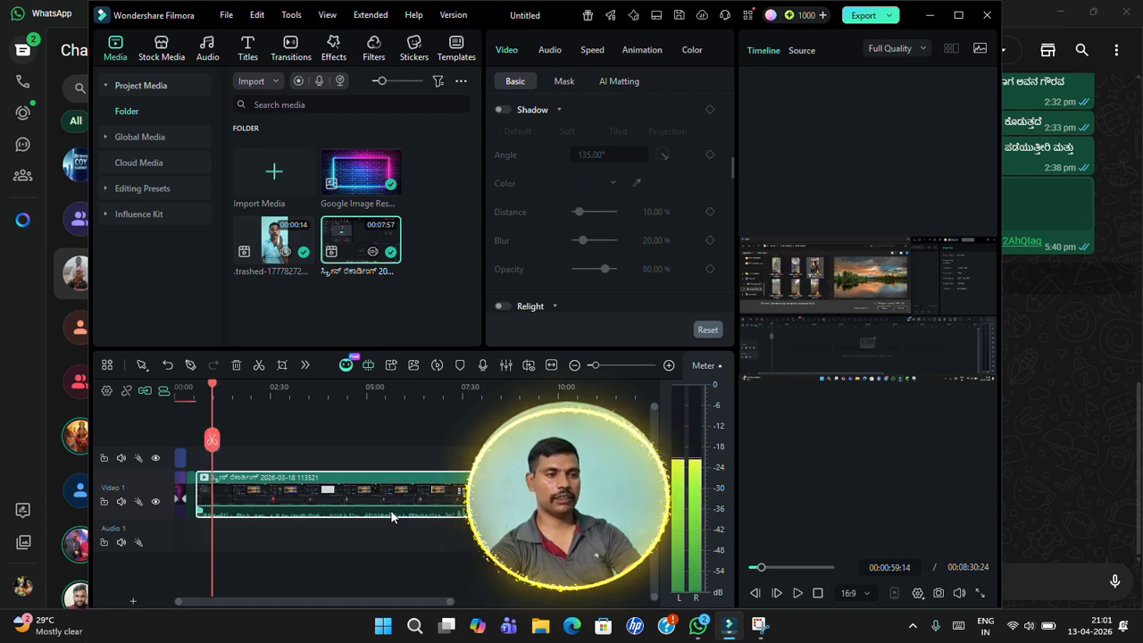
pyautogui.press('space')
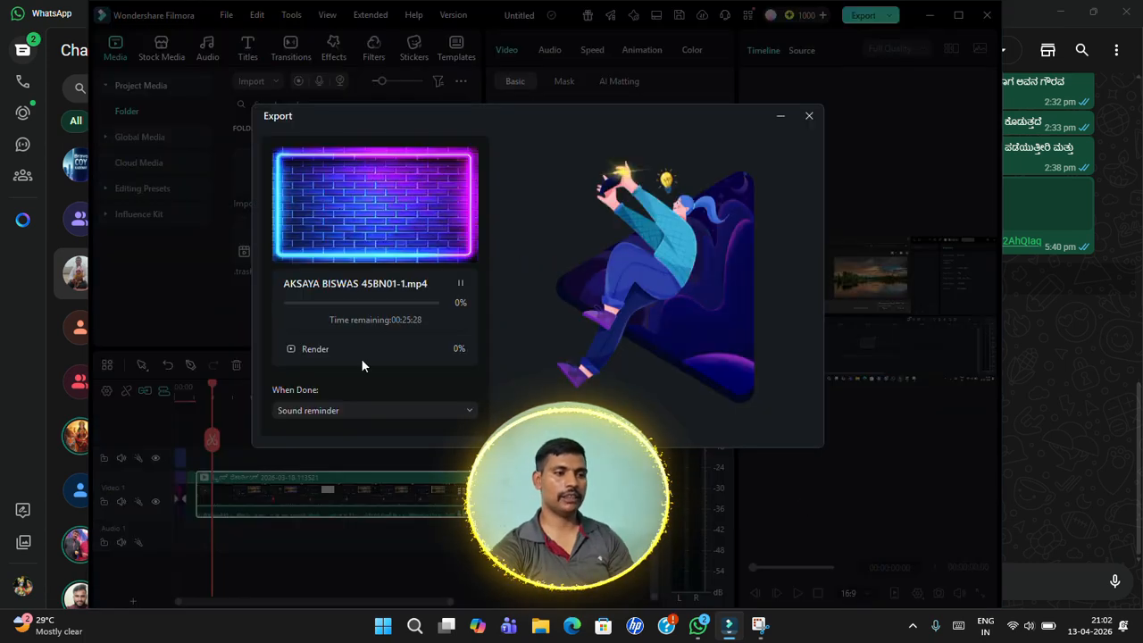
# Abort the video export in progress and return to the project.
pyautogui.click(809, 117)
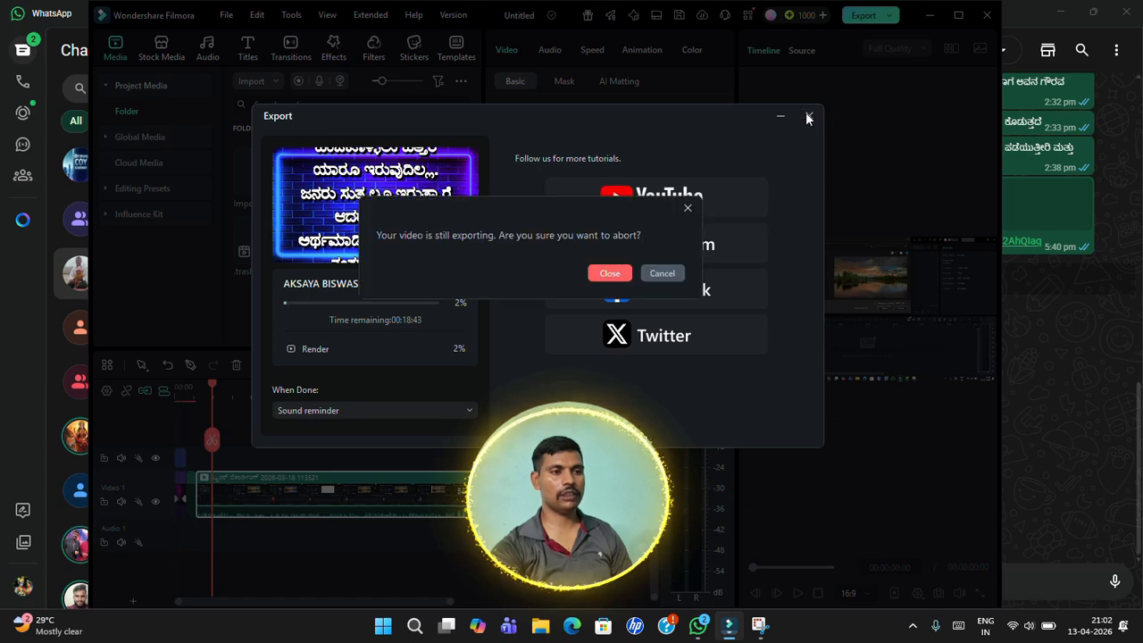
pyautogui.click(610, 273)
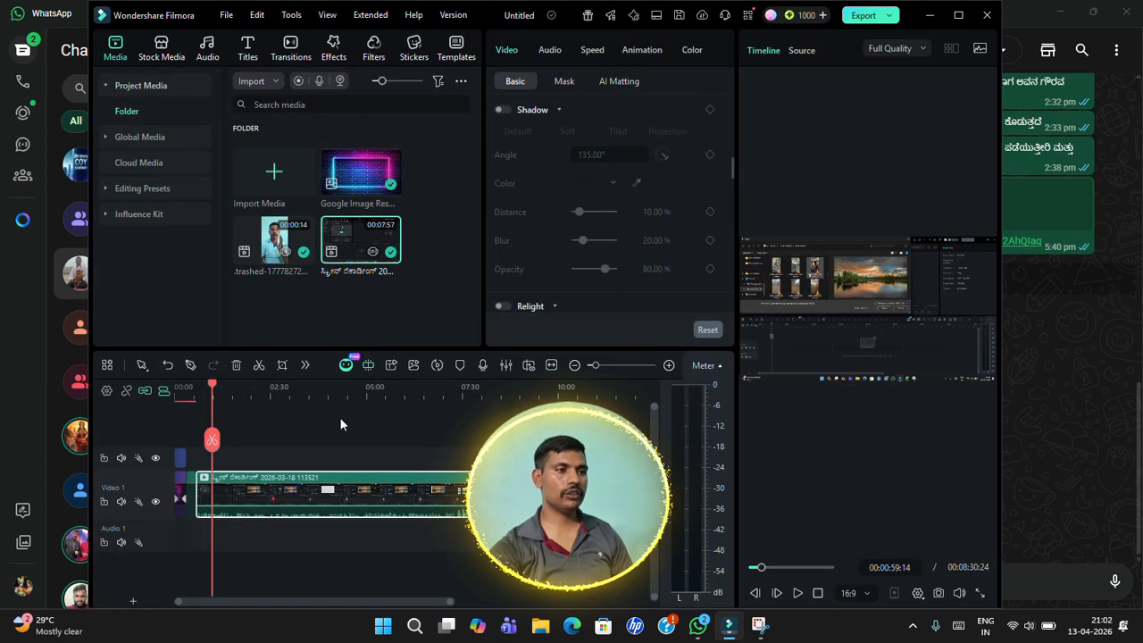
# Look through the short videos folder, the E: drive and the ADOBE PRIMEM PRO folder for media to import.
pyautogui.click(276, 173)
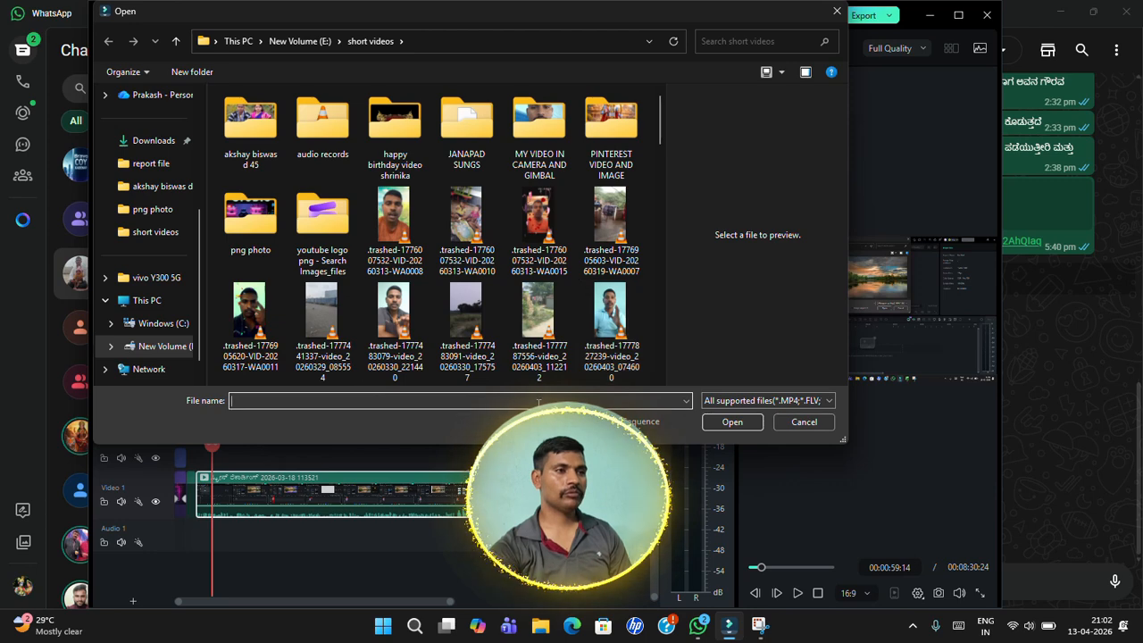
pyautogui.scroll(-3, 301, 314)
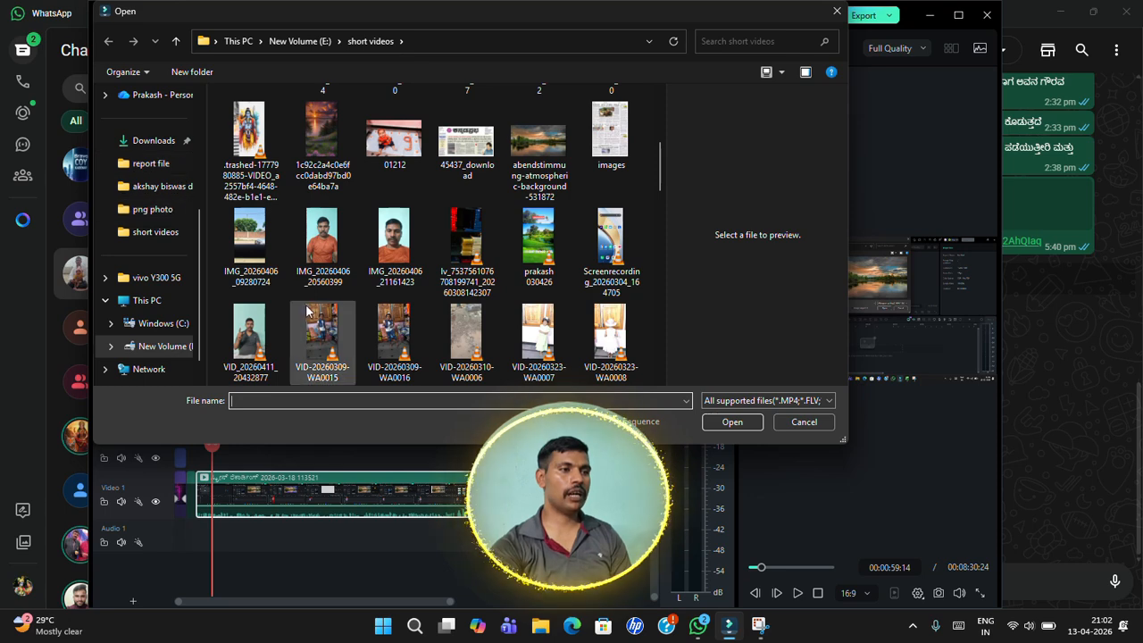
pyautogui.click(162, 346)
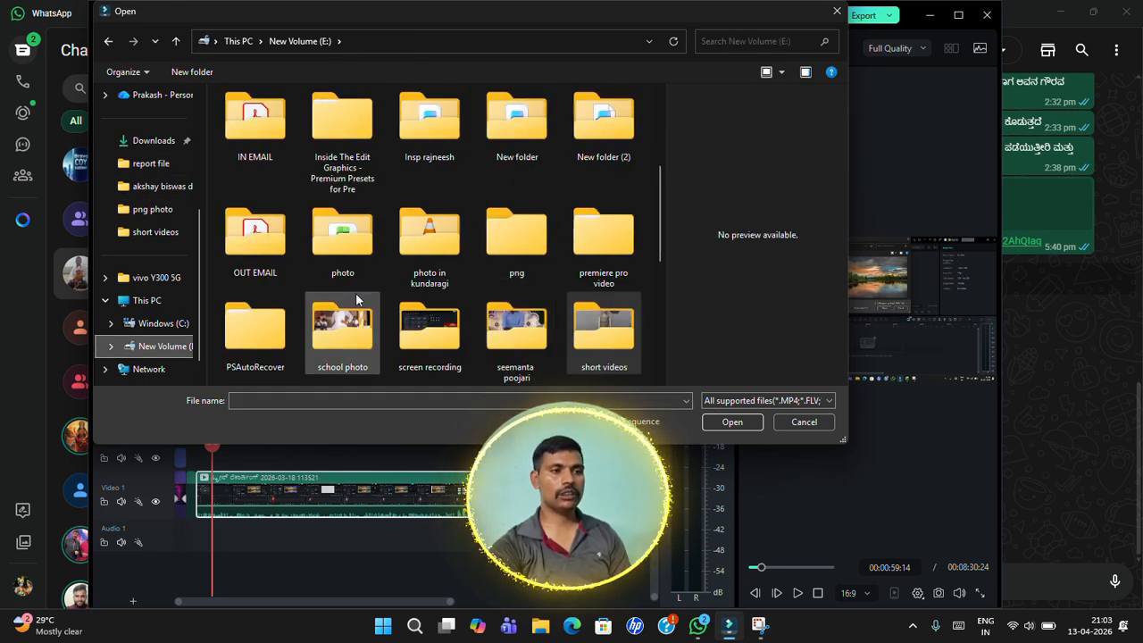
pyautogui.scroll(-3, 366, 331)
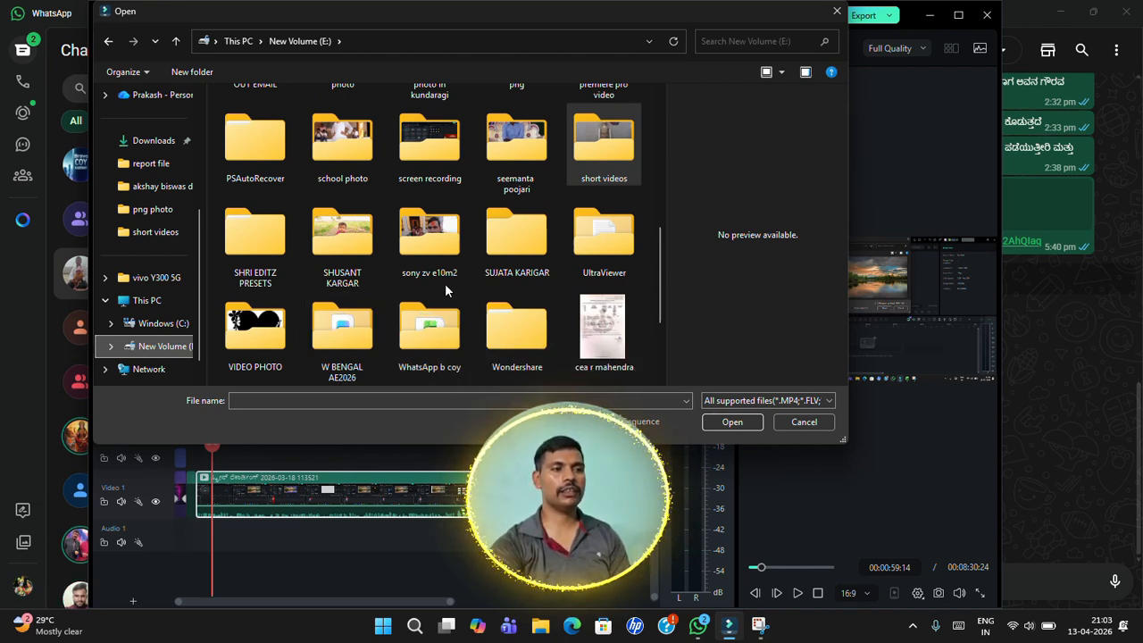
pyautogui.scroll(-2, 460, 304)
pyautogui.scroll(3, 440, 312)
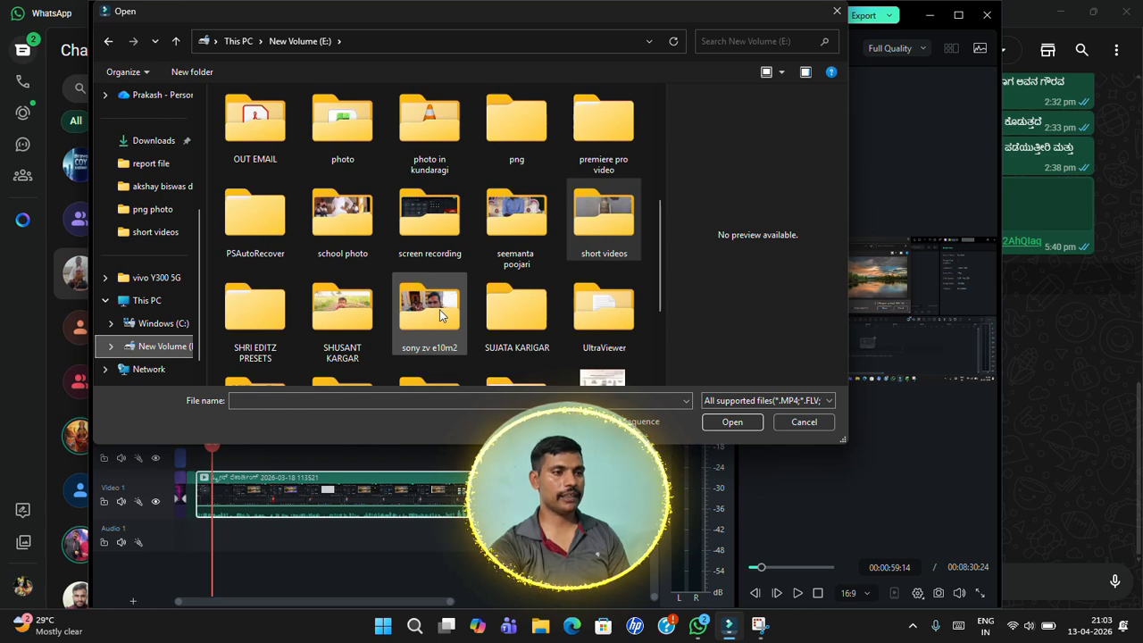
pyautogui.scroll(5, 334, 149)
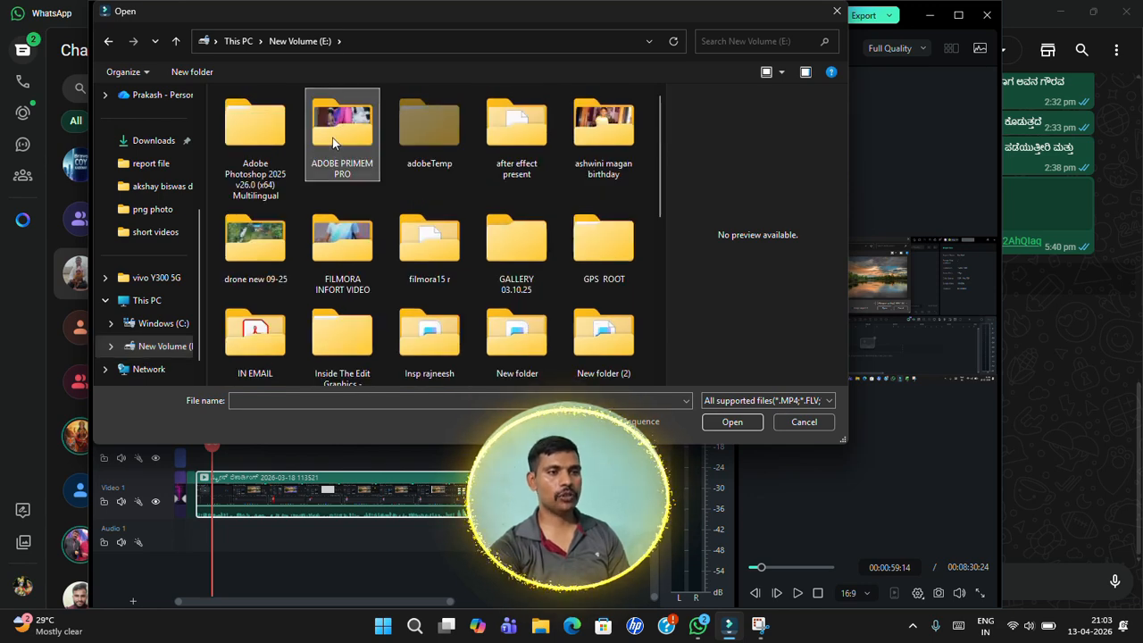
pyautogui.doubleClick(332, 138)
pyautogui.scroll(-10, 411, 241)
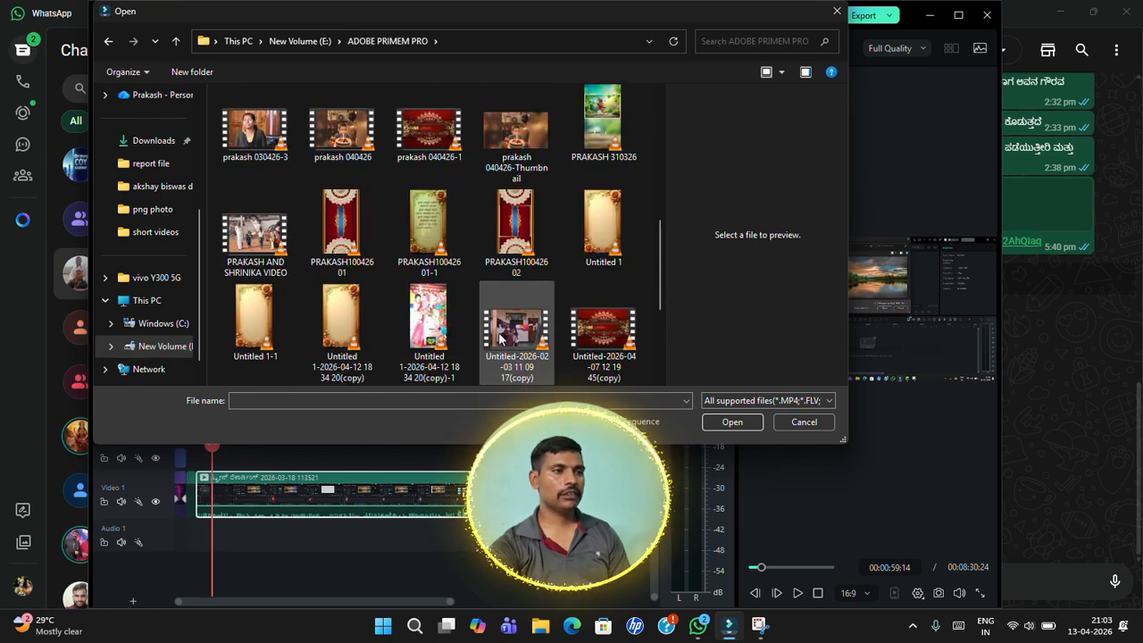
pyautogui.scroll(1, 399, 304)
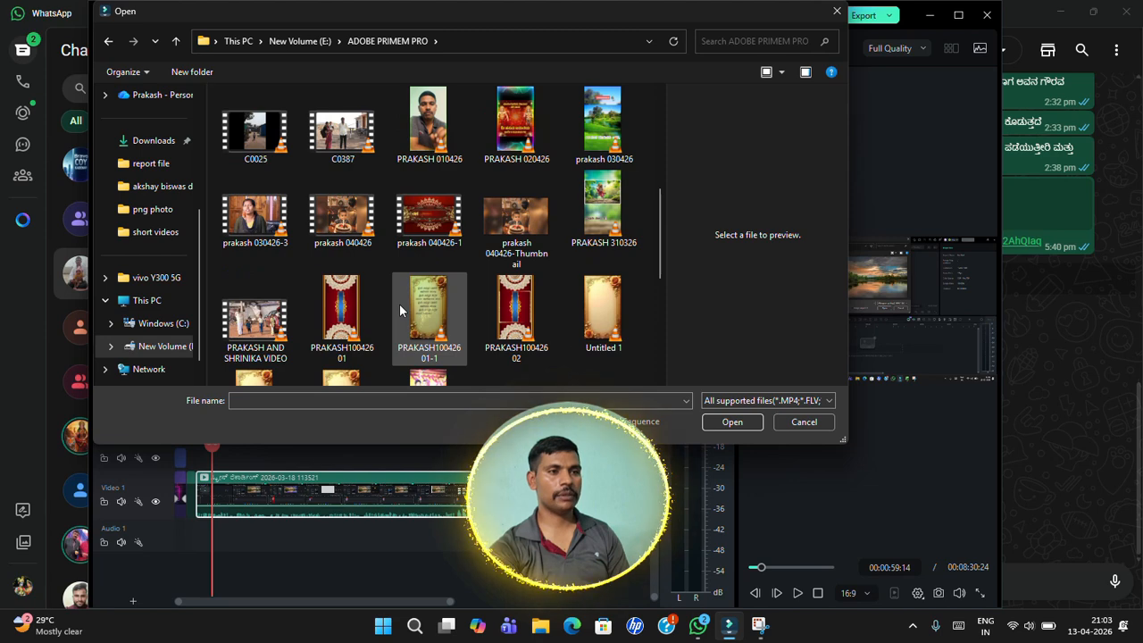
pyautogui.scroll(5, 339, 288)
pyautogui.scroll(-4, 340, 288)
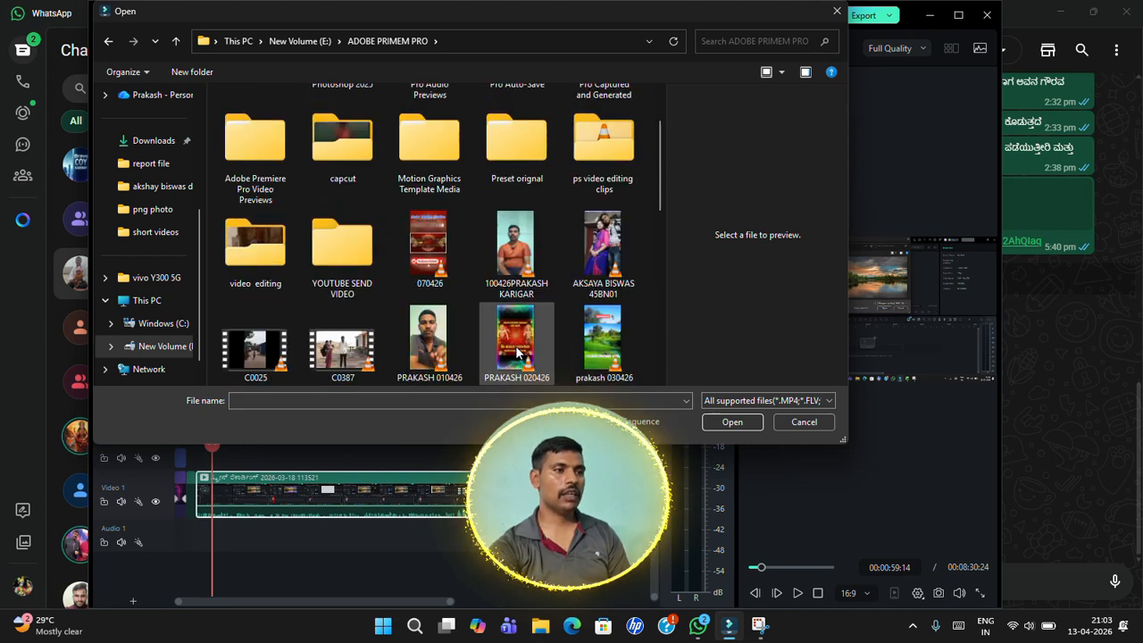
pyautogui.click(837, 11)
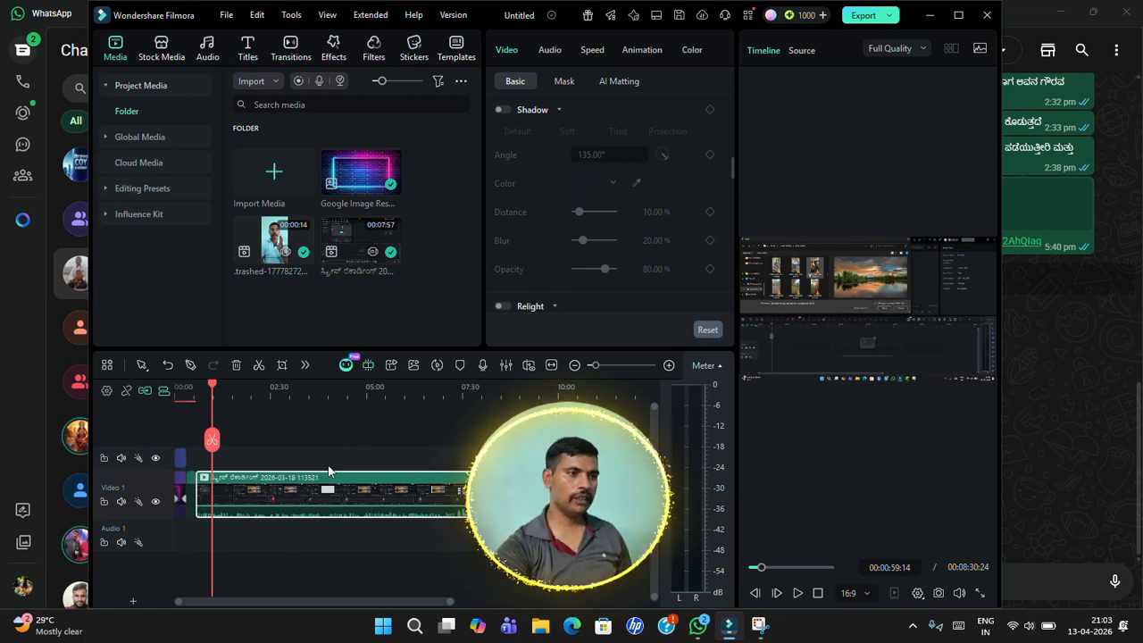
# Review the available timeline tools, including Silence Detection, and keep the current toolbar layout.
pyautogui.click(306, 366)
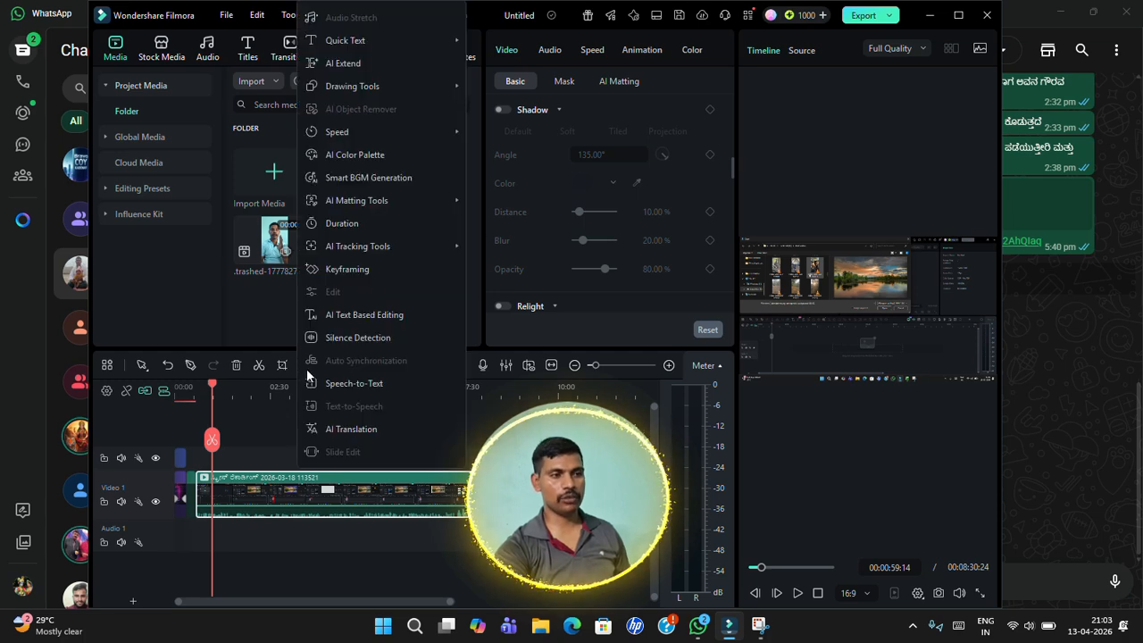
pyautogui.click(108, 365)
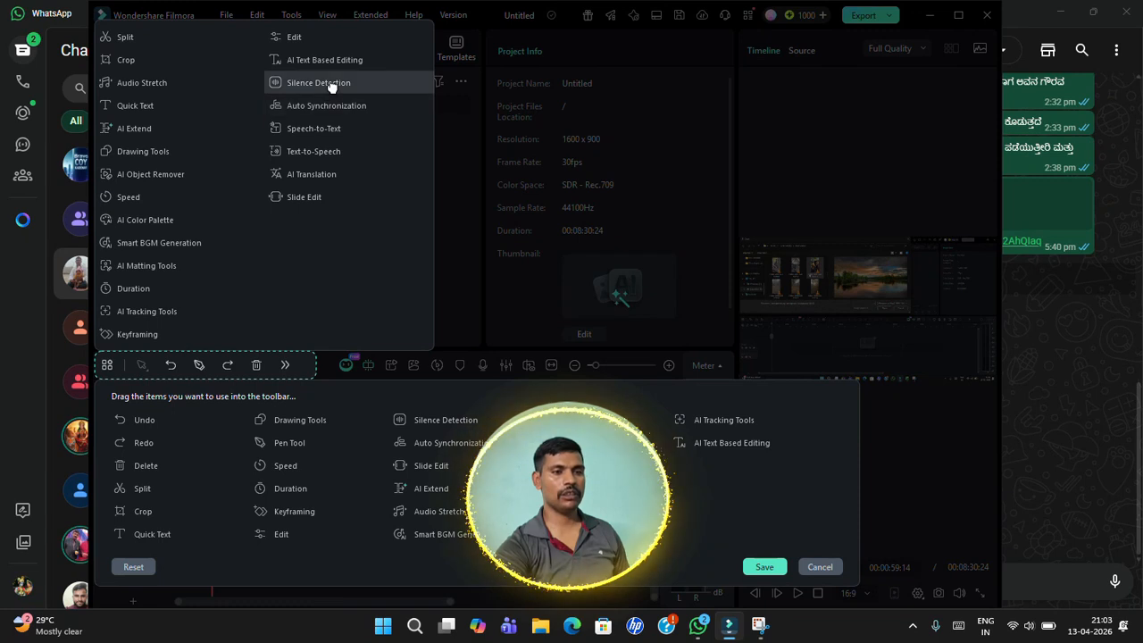
pyautogui.click(767, 568)
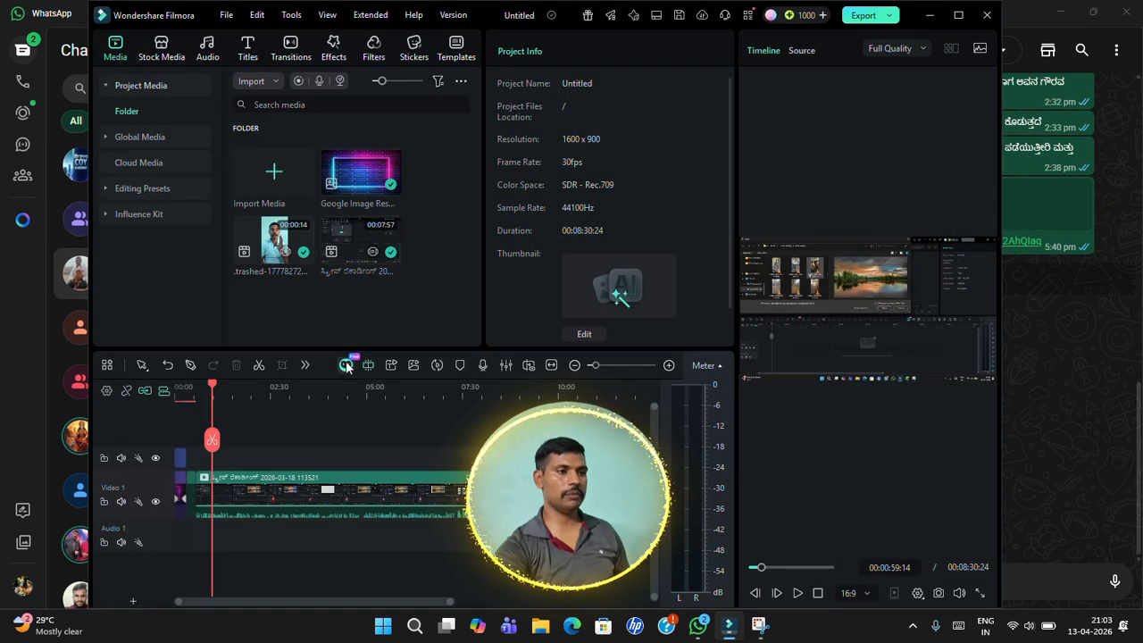
# Open Silence Detection for the screen recording clip on Video 1.
pyautogui.click(303, 362)
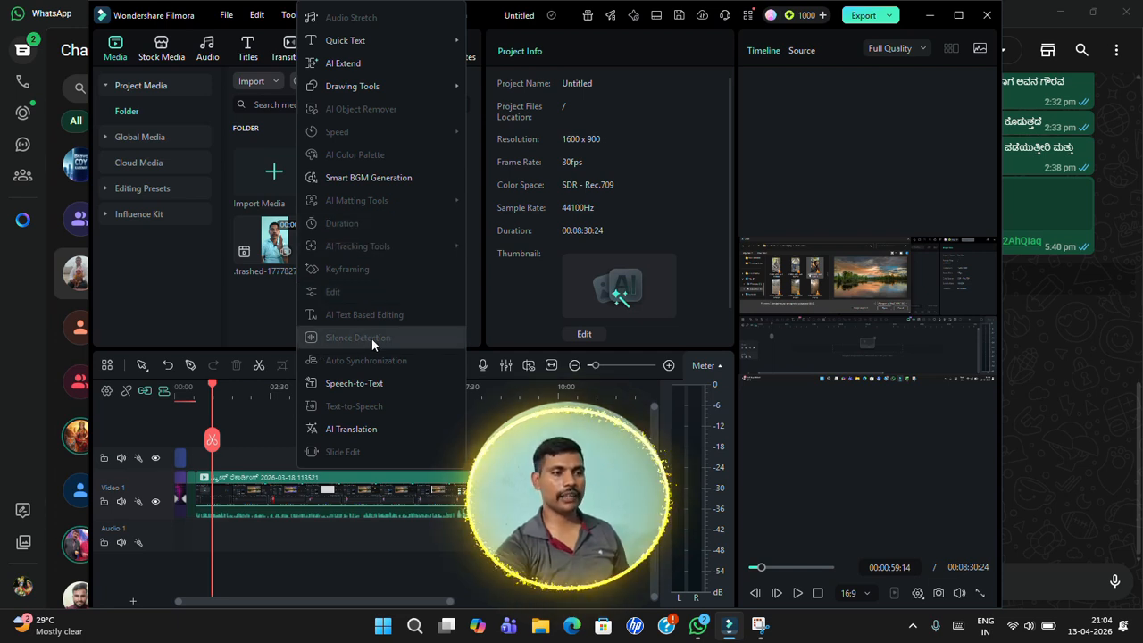
pyautogui.click(311, 494)
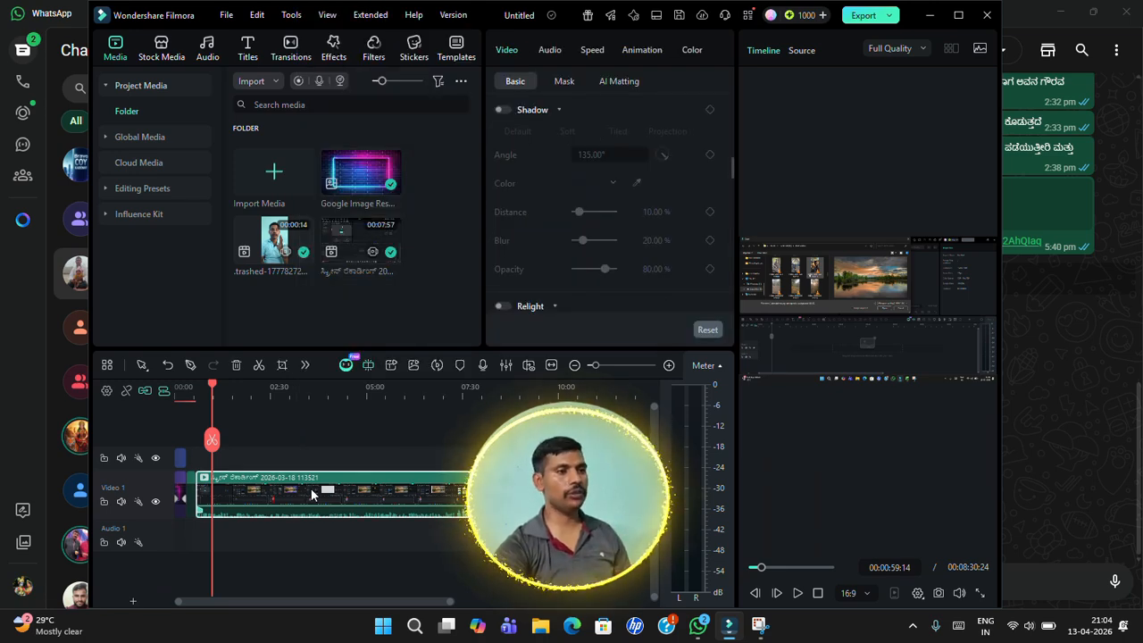
pyautogui.hotkey('alt', 't')
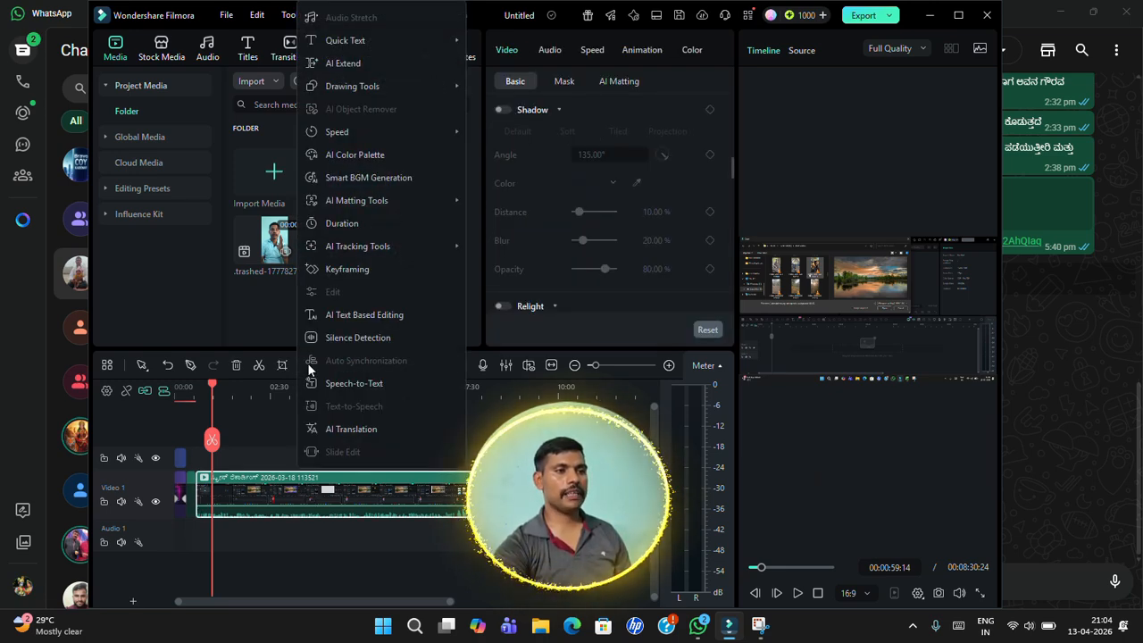
pyautogui.click(357, 338)
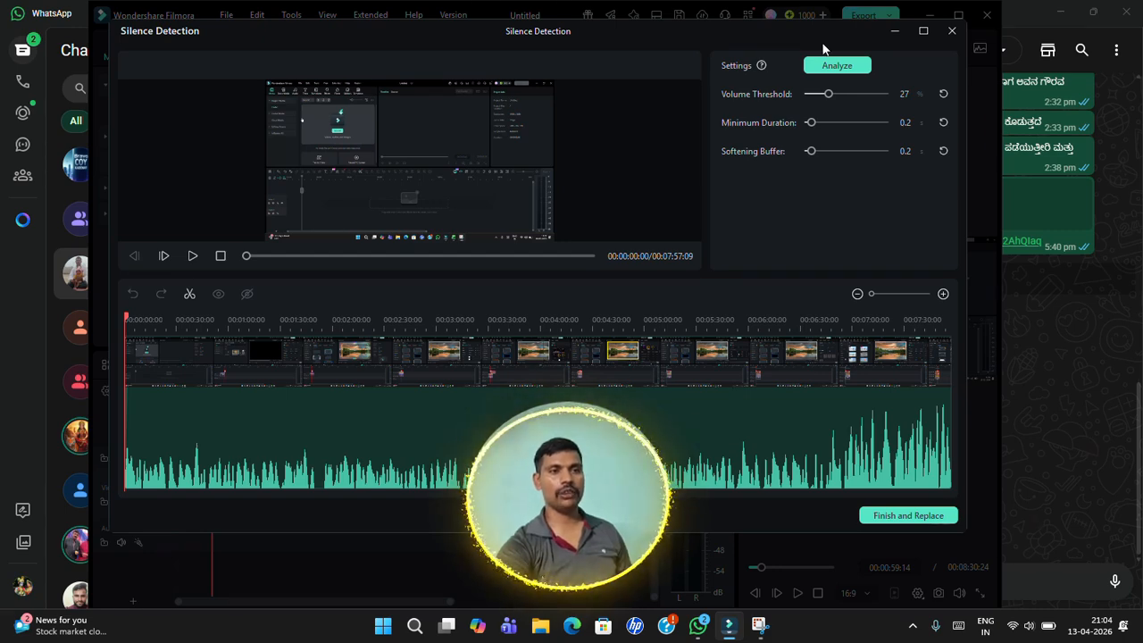
# Analyze the recording for silence with a 31% volume threshold and replace the timeline clip with the result.
pyautogui.moveTo(828, 94); pyautogui.dragTo(833, 96)
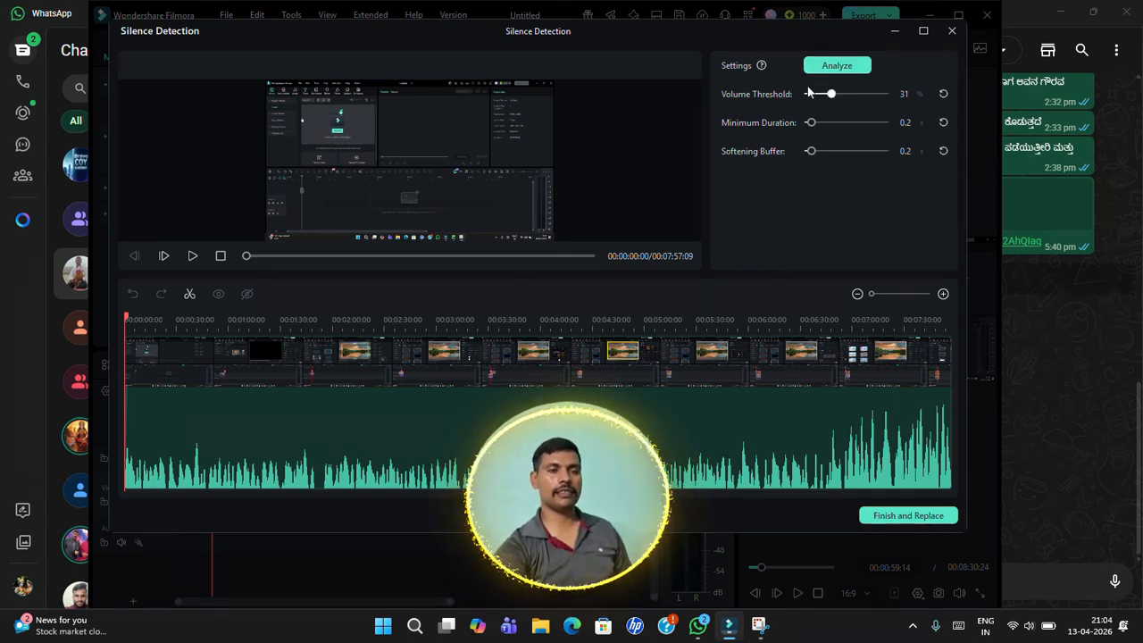
pyautogui.click(838, 66)
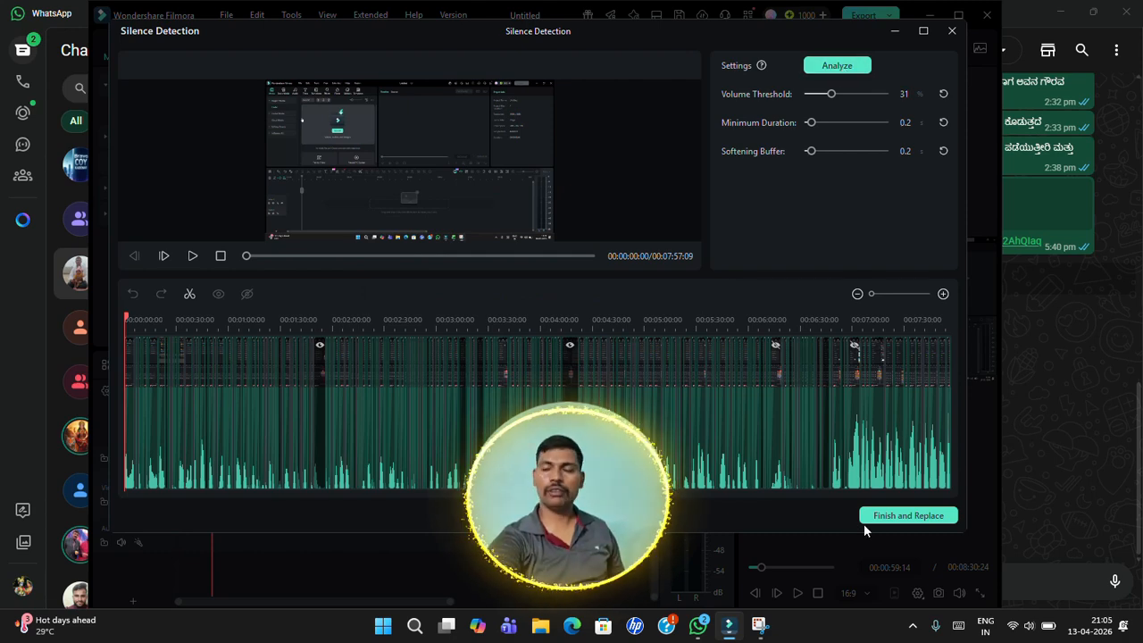
pyautogui.click(908, 516)
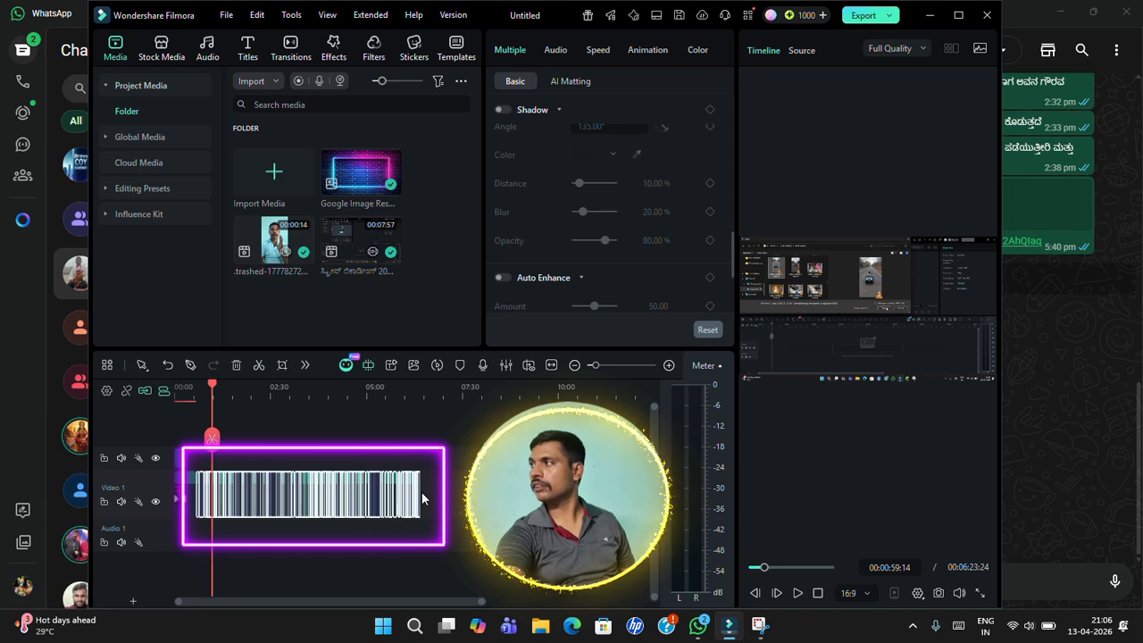
# Preview the silence-trimmed recording from its start and delete all its segments from Video 1.
pyautogui.click(194, 397)
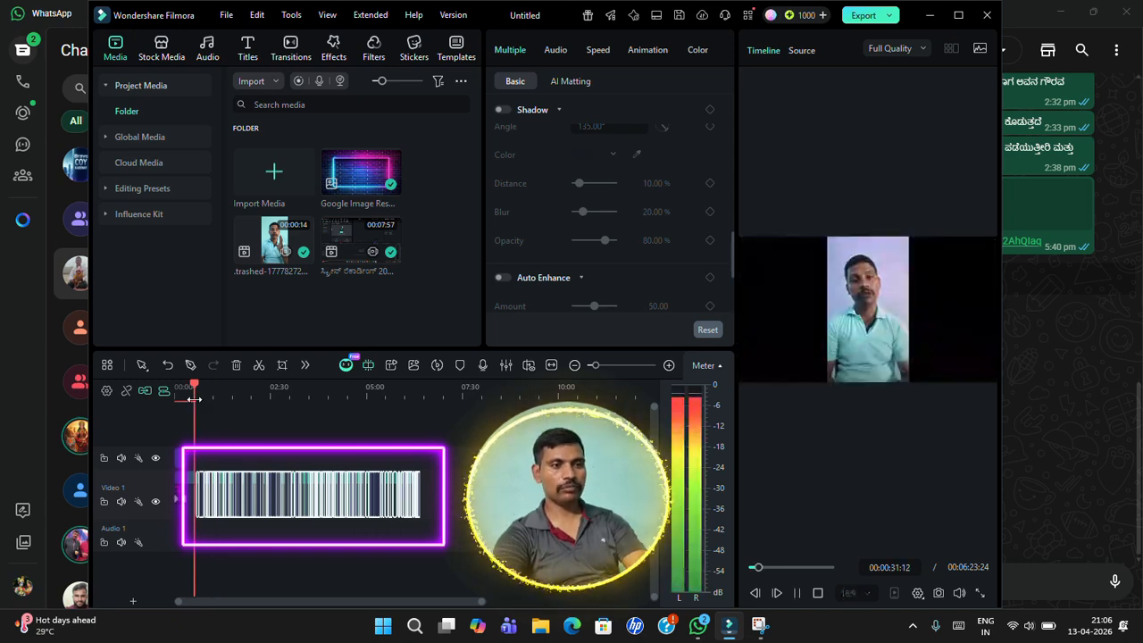
pyautogui.press('Delete')
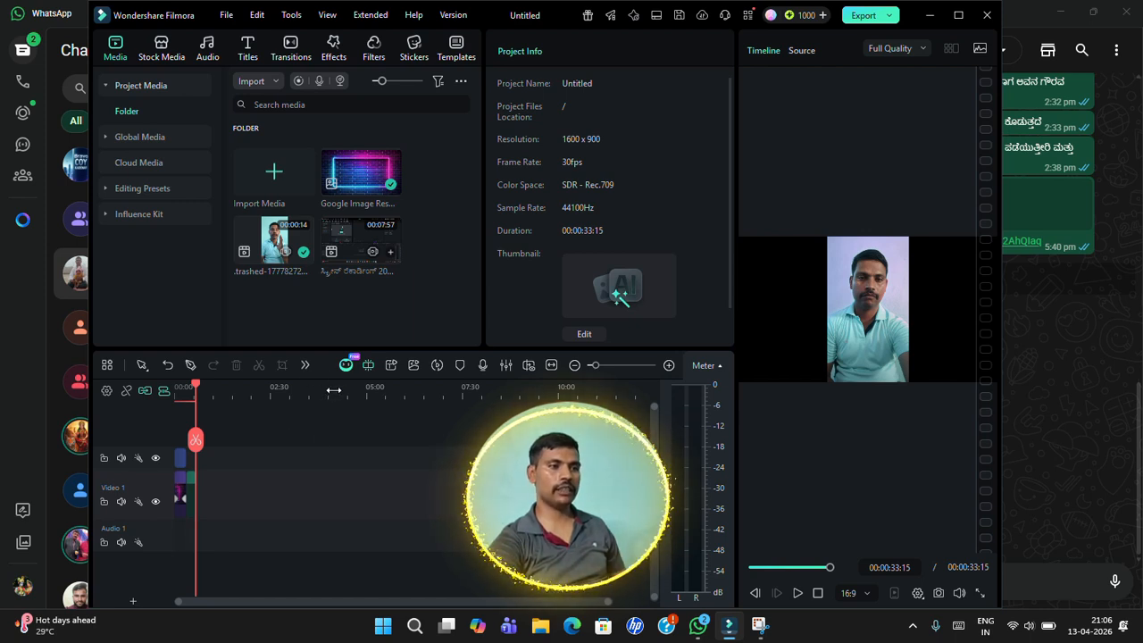
# Select the remaining talking-person video clip on Video 1 and play it from near its start.
pyautogui.scroll(-2, 336, 388)
pyautogui.scroll(6, 334, 391)
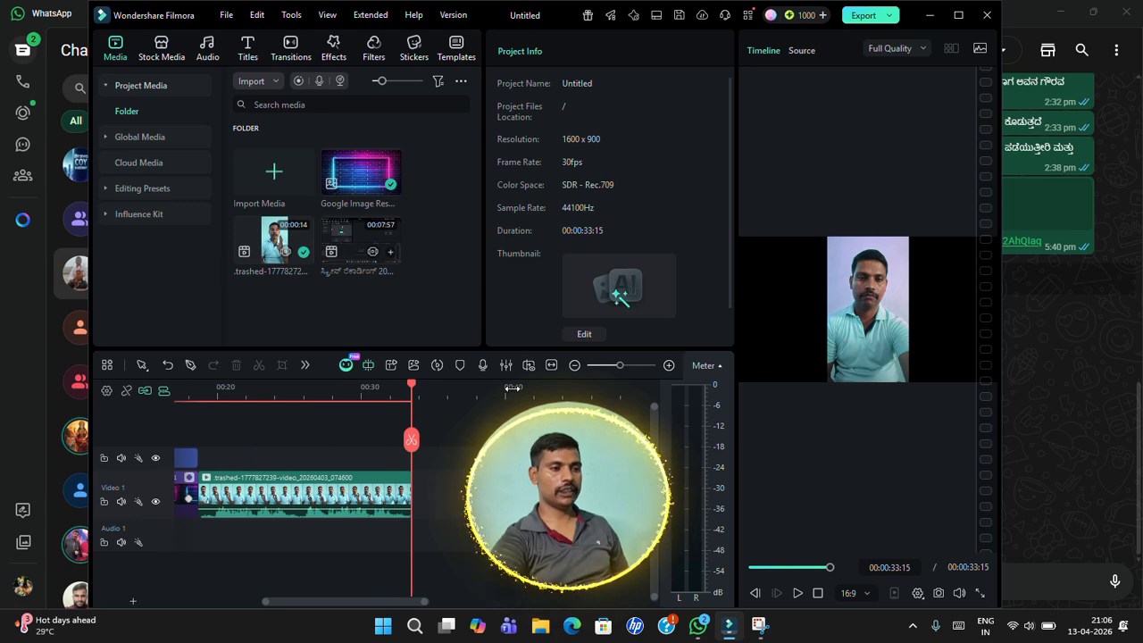
pyautogui.scroll(-2, 513, 389)
pyautogui.moveTo(279, 603); pyautogui.dragTo(187, 604)
pyautogui.click(401, 492)
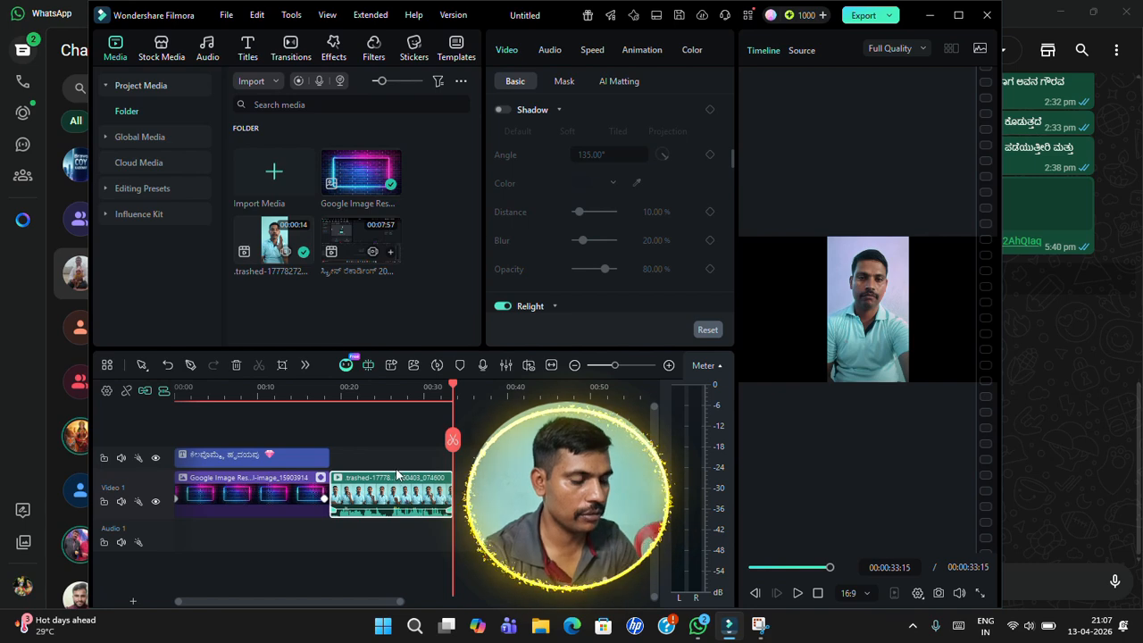
pyautogui.click(326, 394)
pyautogui.press('space')
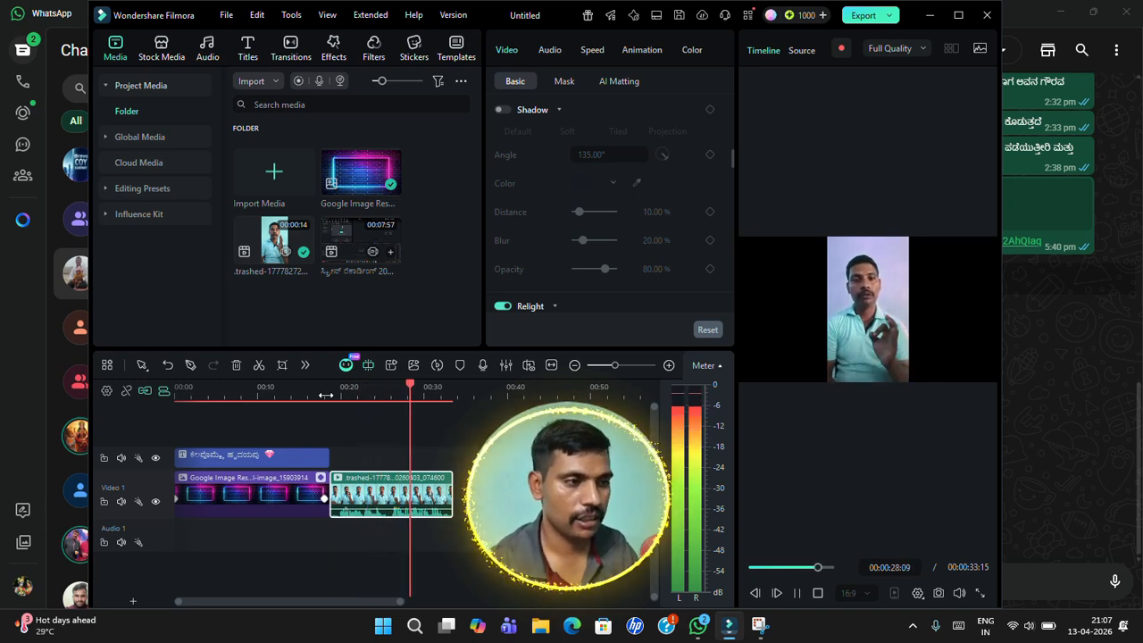
pyautogui.press('space')
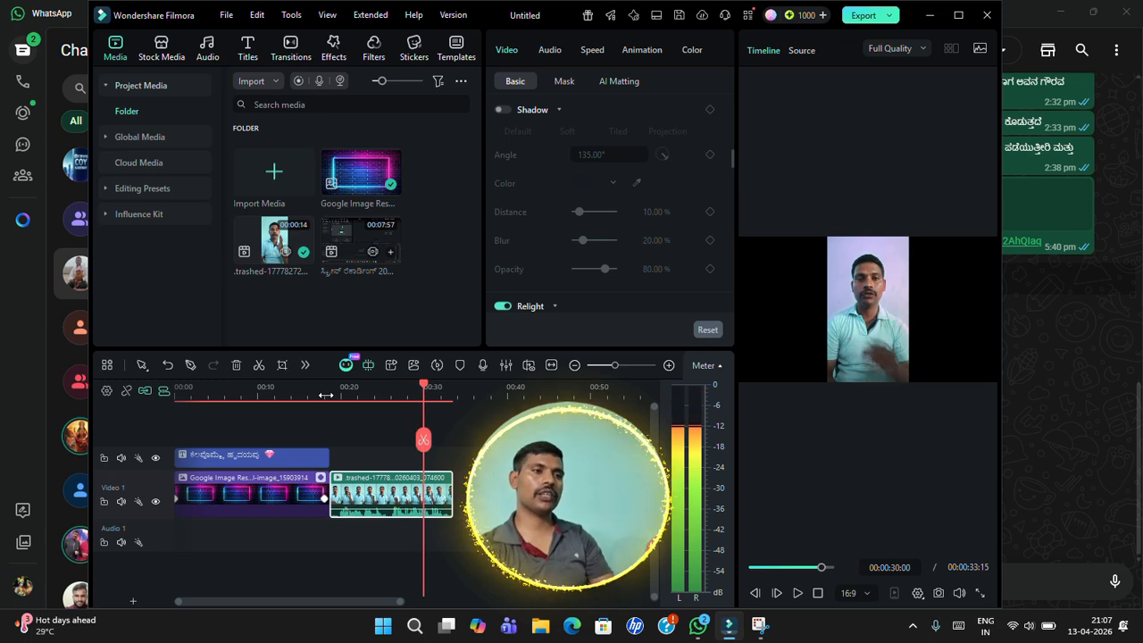
# Set the project's aspect ratio to 9:16.
pyautogui.click(872, 591)
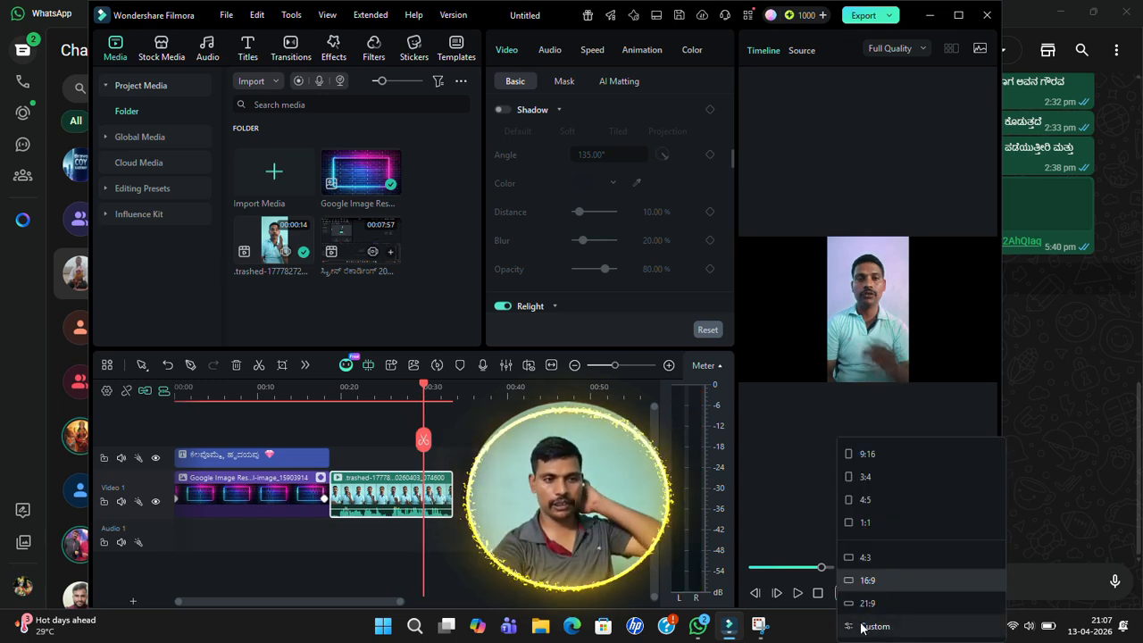
pyautogui.click(878, 454)
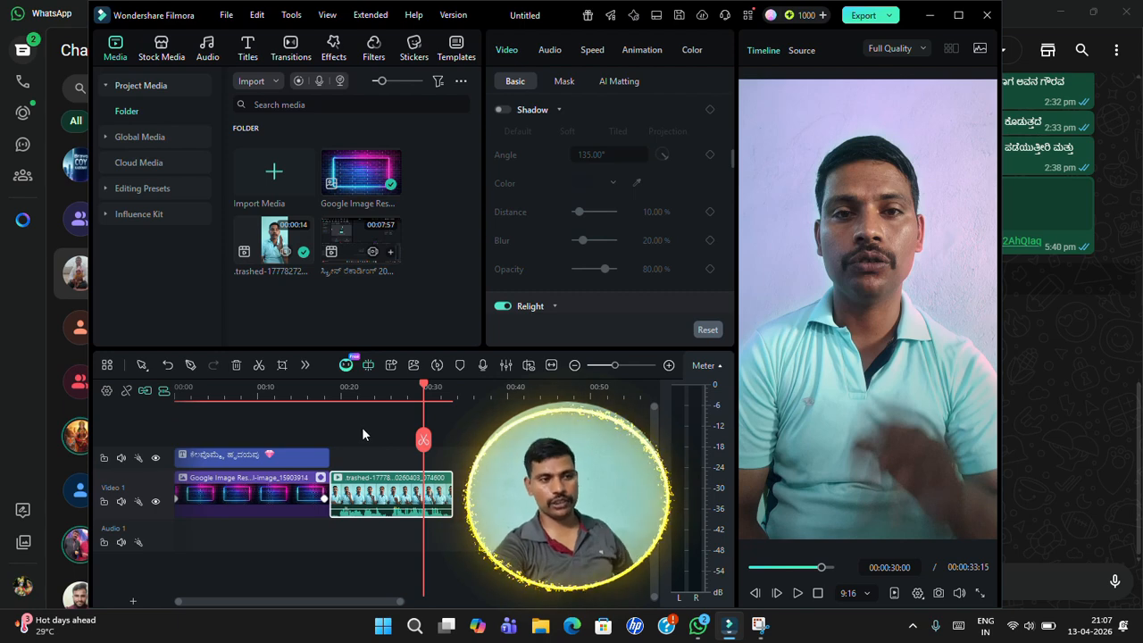
# Expand the Relight settings of the selected talking-person clip to show its lighting presets.
pyautogui.click(555, 305)
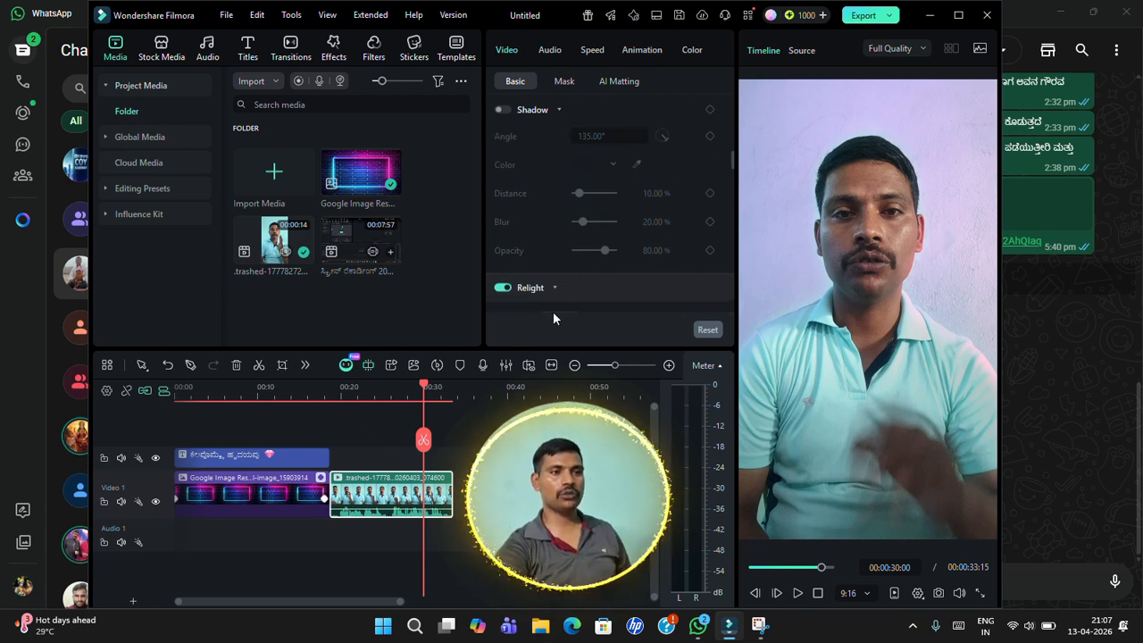
pyautogui.scroll(-3, 643, 289)
pyautogui.click(643, 290)
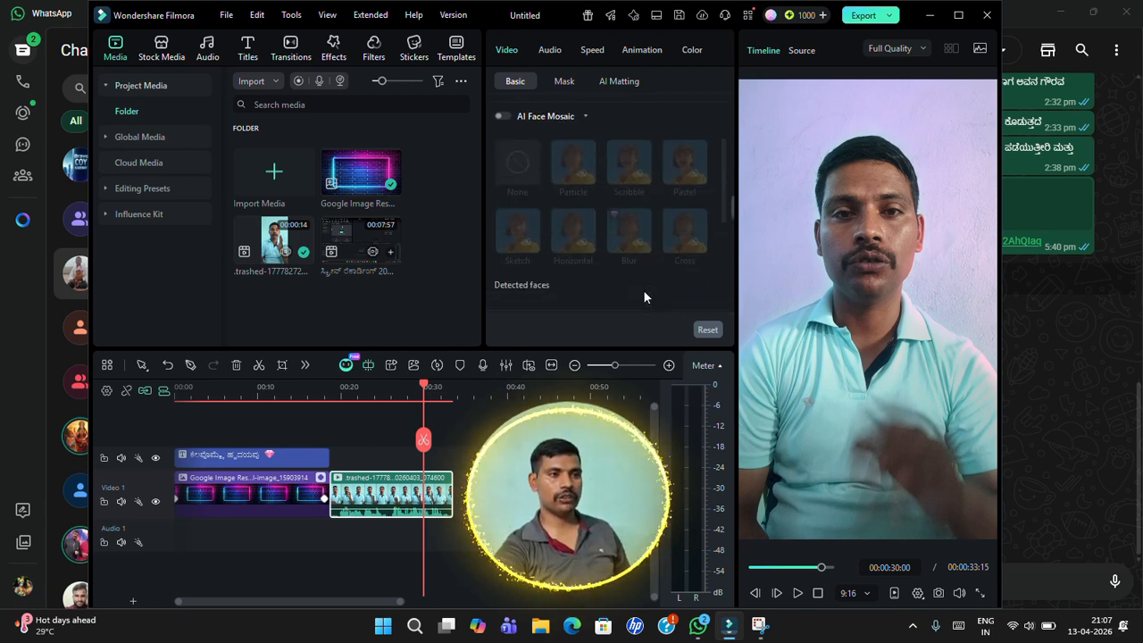
pyautogui.scroll(2, 644, 290)
pyautogui.scroll(2, 577, 221)
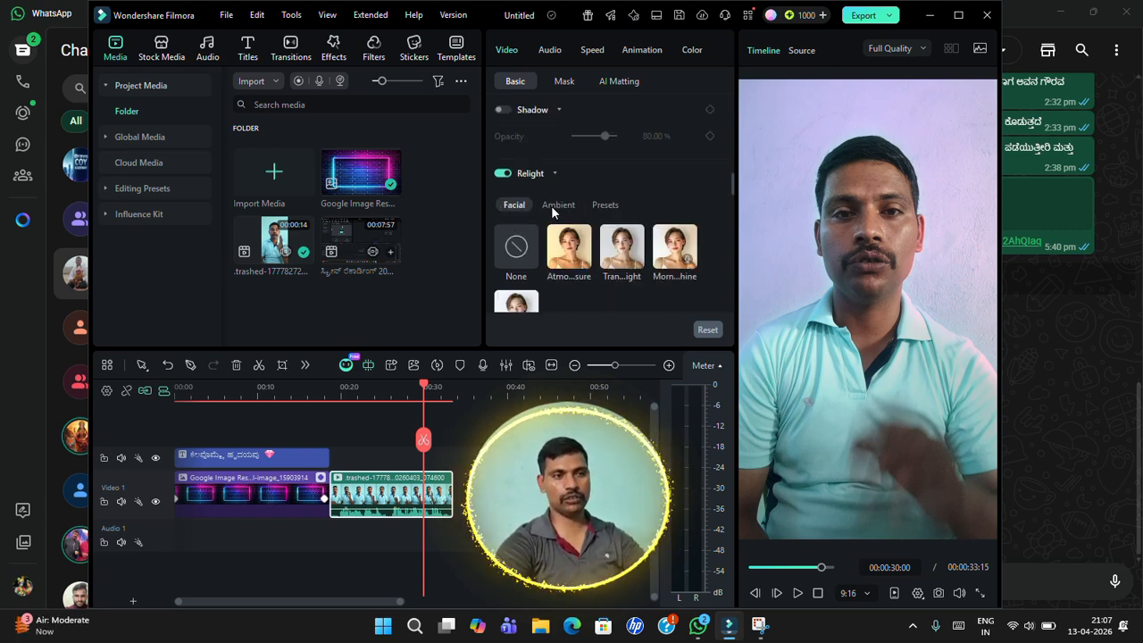
# Try the first facial Relight preset on the clip and move its blue light around the person's head.
pyautogui.click(577, 252)
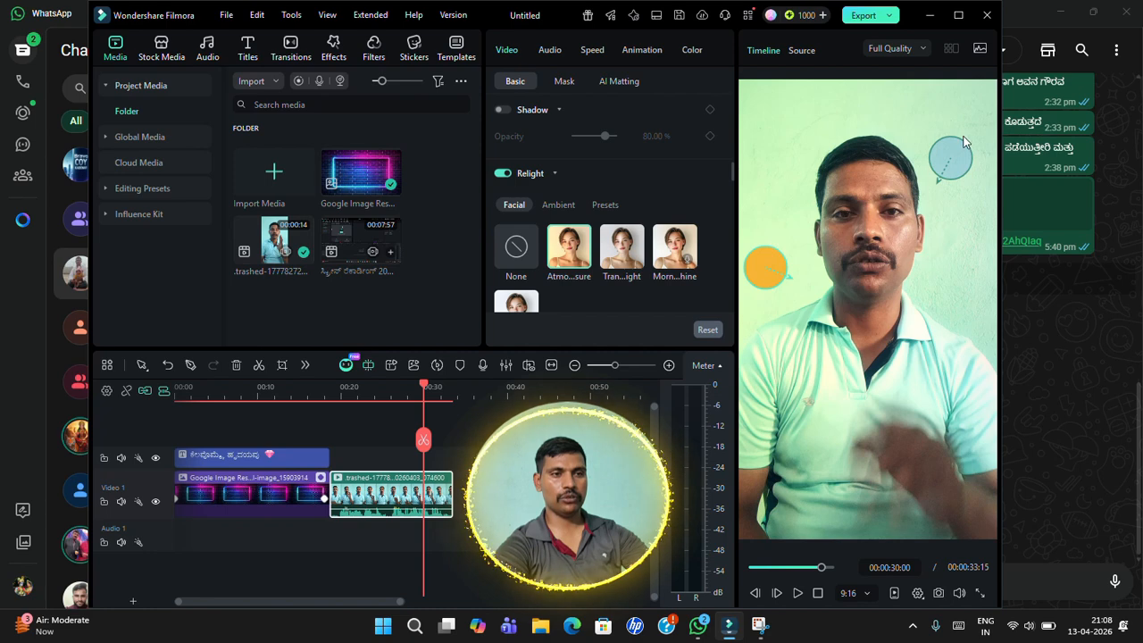
pyautogui.moveTo(961, 148); pyautogui.dragTo(974, 258)
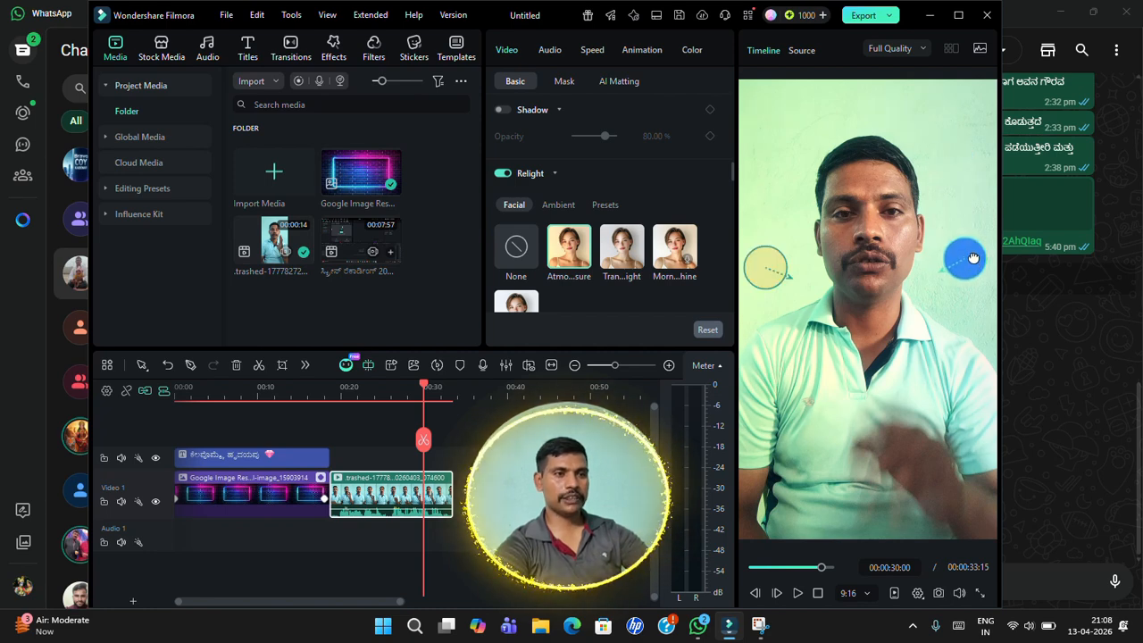
pyautogui.click(561, 257)
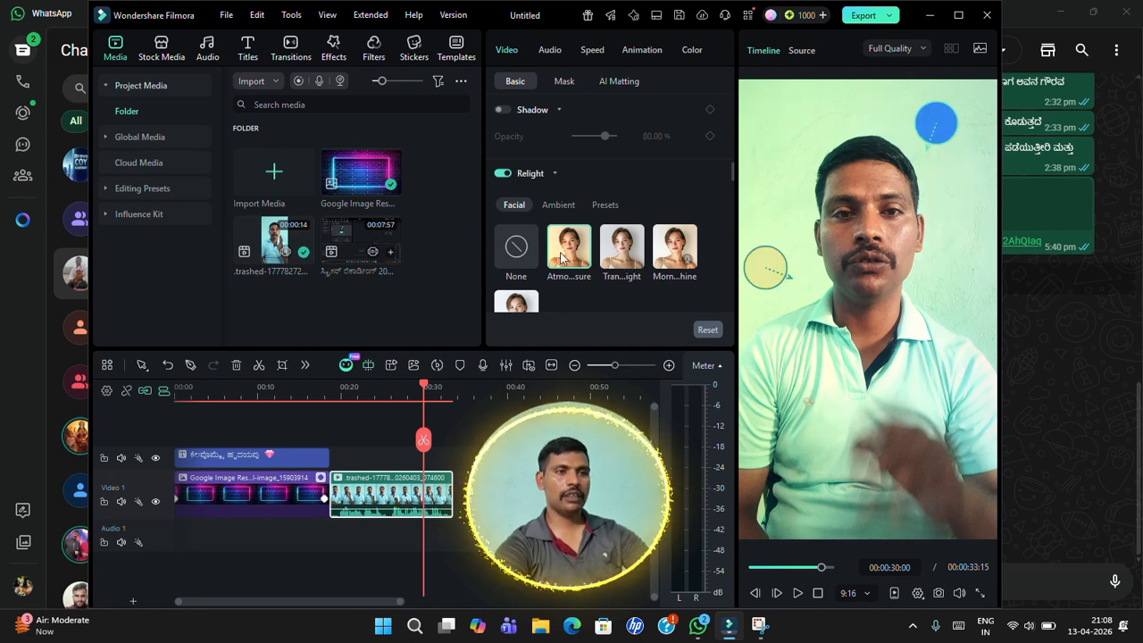
# Apply the Neon ambient Relight preset, placing the red light at about X 39, Y 34 and the blue light at about X -40, Y 35.
pyautogui.click(565, 204)
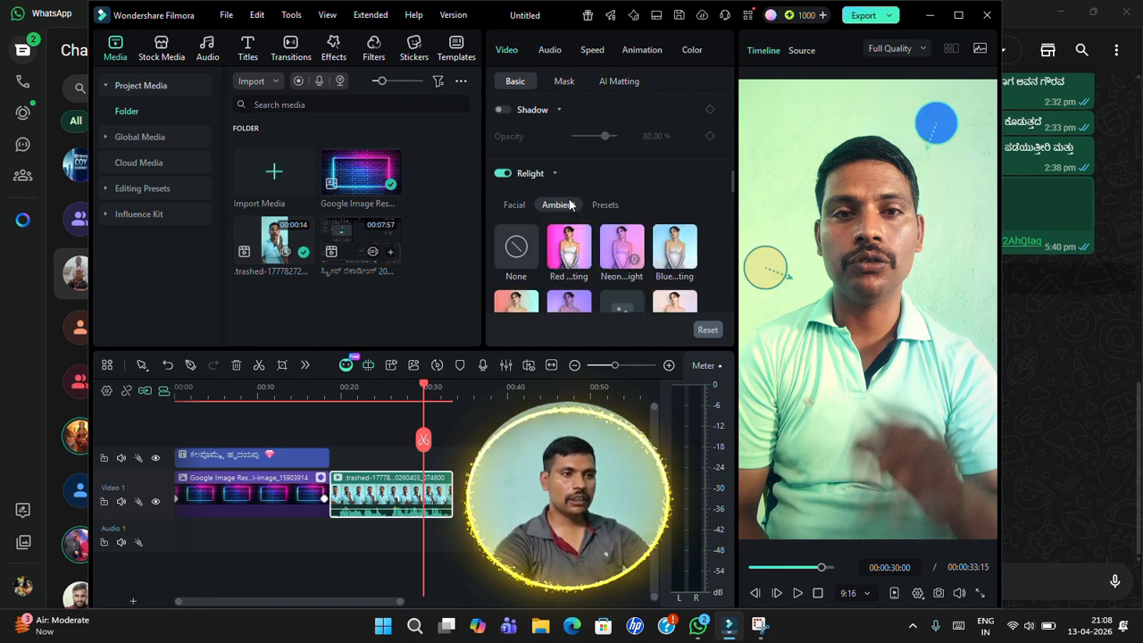
pyautogui.click(575, 249)
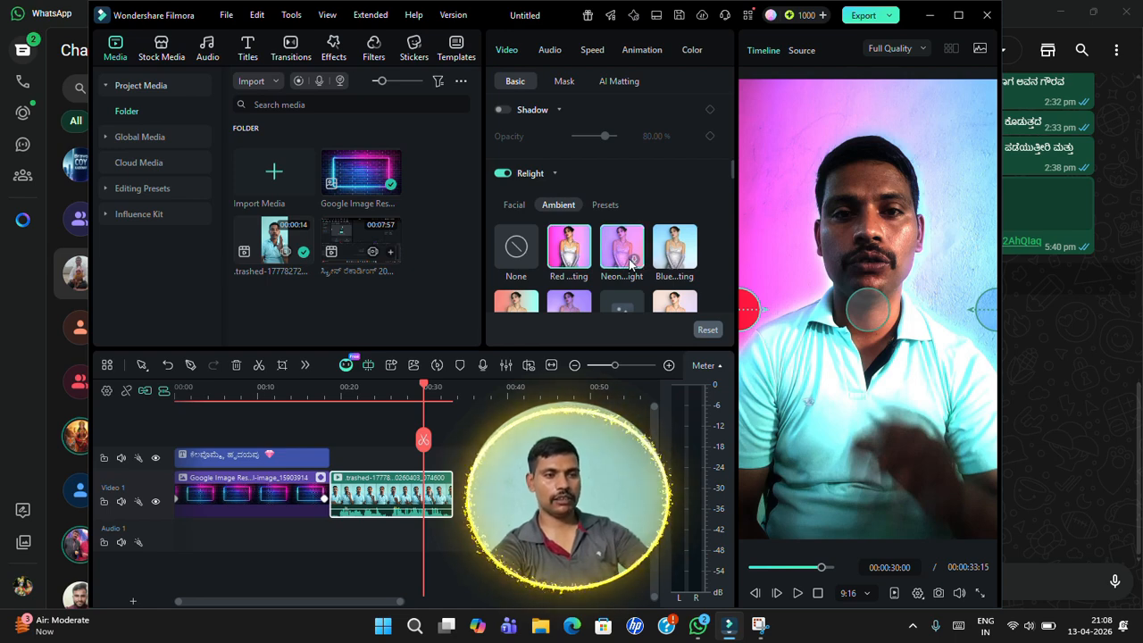
pyautogui.click(572, 266)
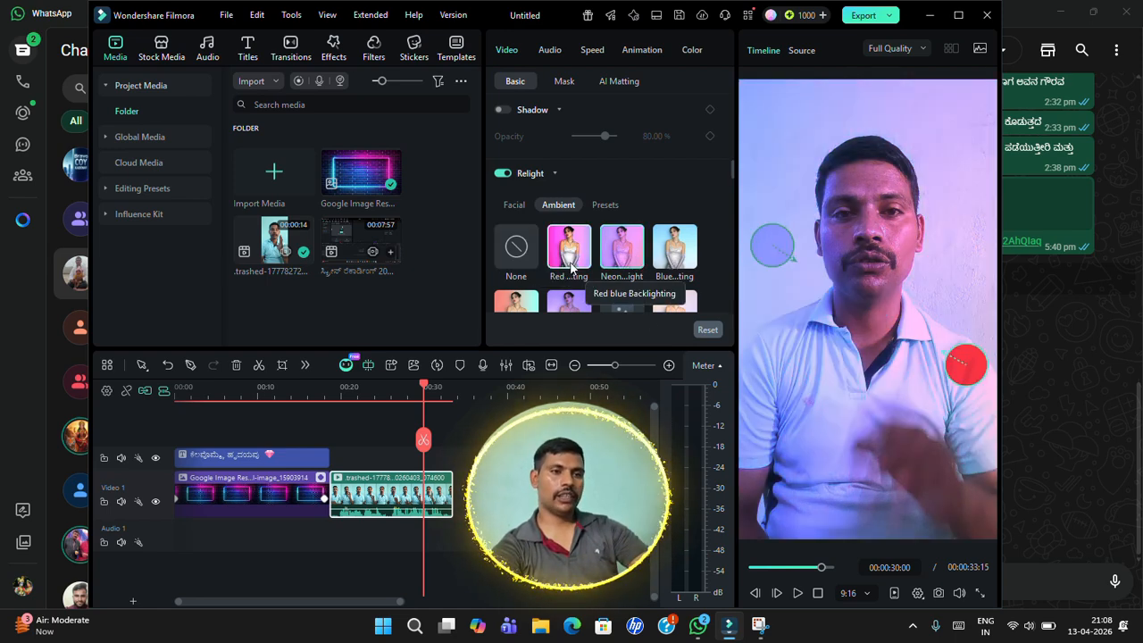
pyautogui.moveTo(972, 369); pyautogui.dragTo(974, 159)
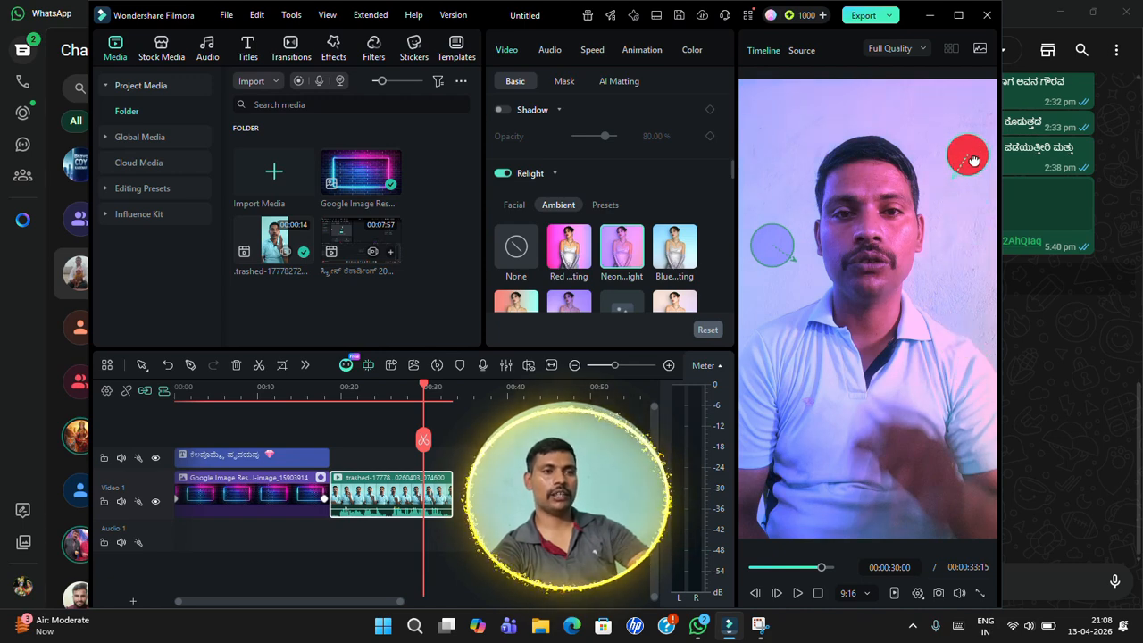
pyautogui.moveTo(756, 248); pyautogui.dragTo(756, 152)
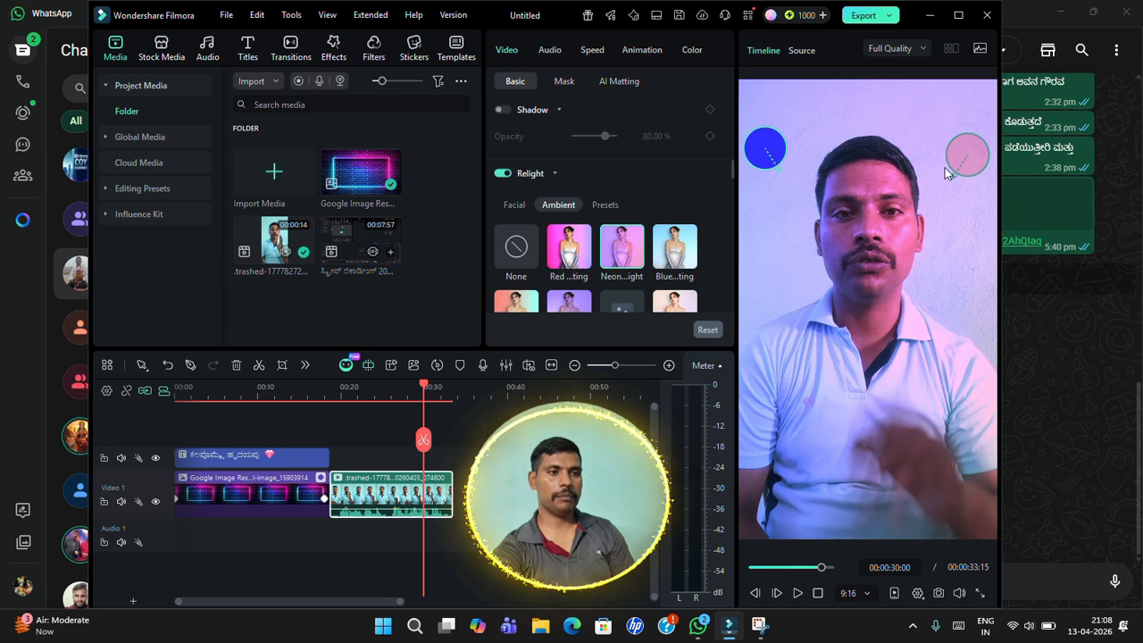
# Select the red Relight light and recolour it brown, then dark red.
pyautogui.scroll(-5, 647, 290)
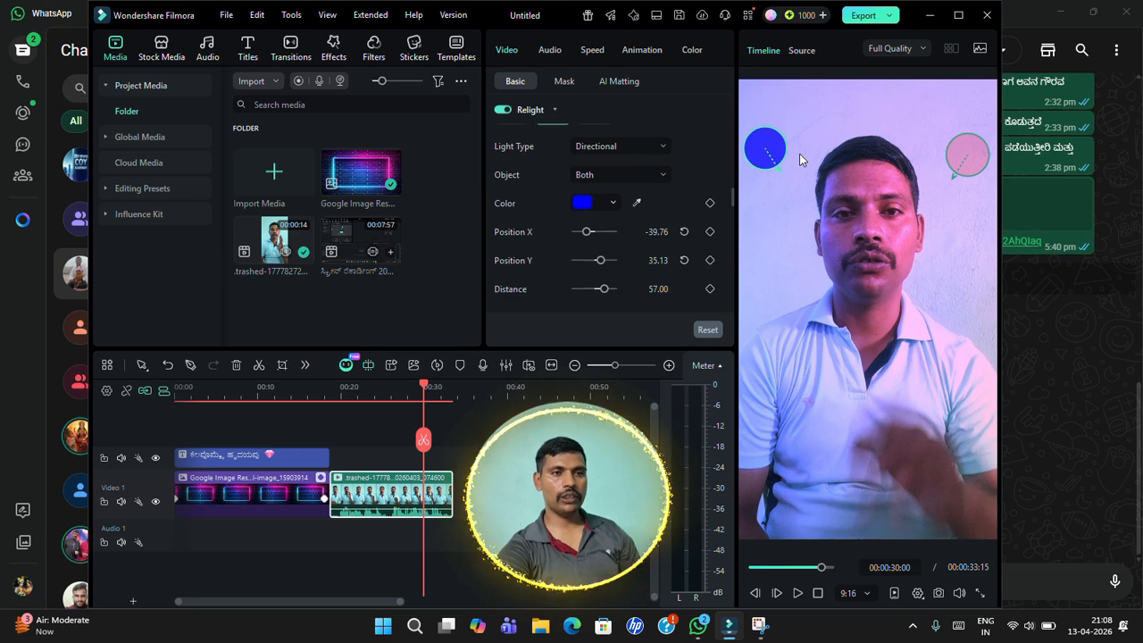
pyautogui.click(963, 160)
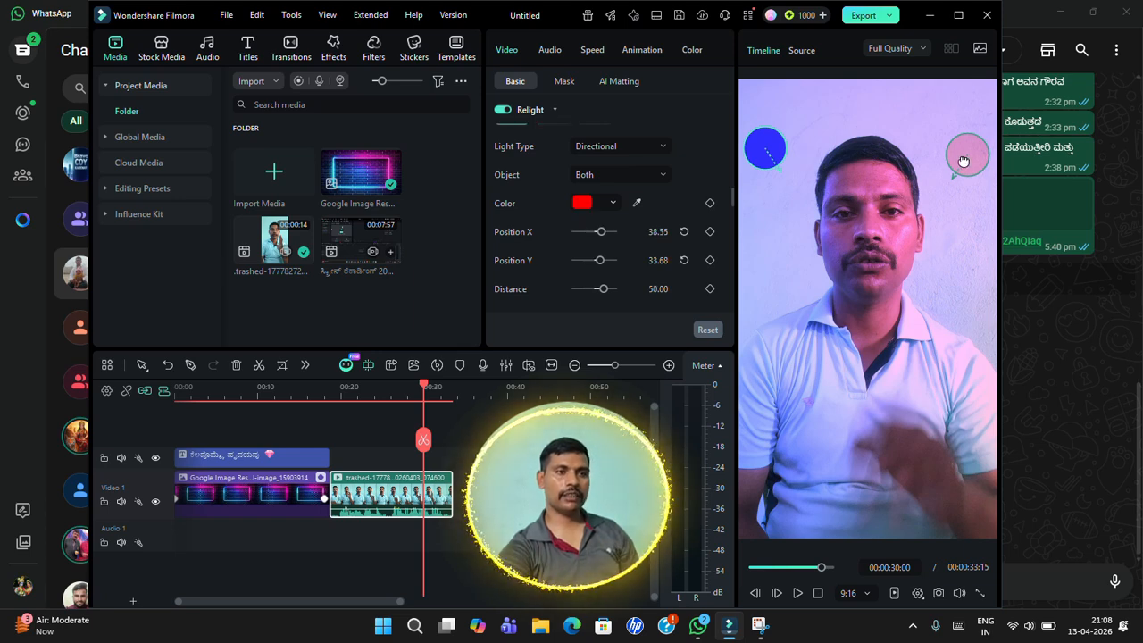
pyautogui.click(615, 202)
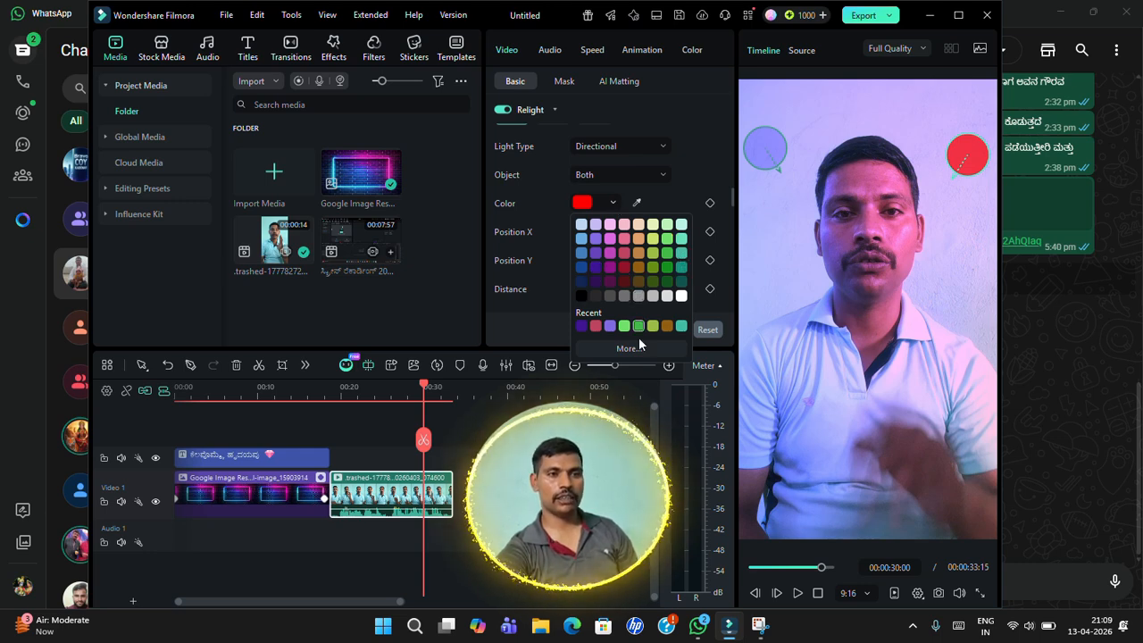
pyautogui.click(666, 324)
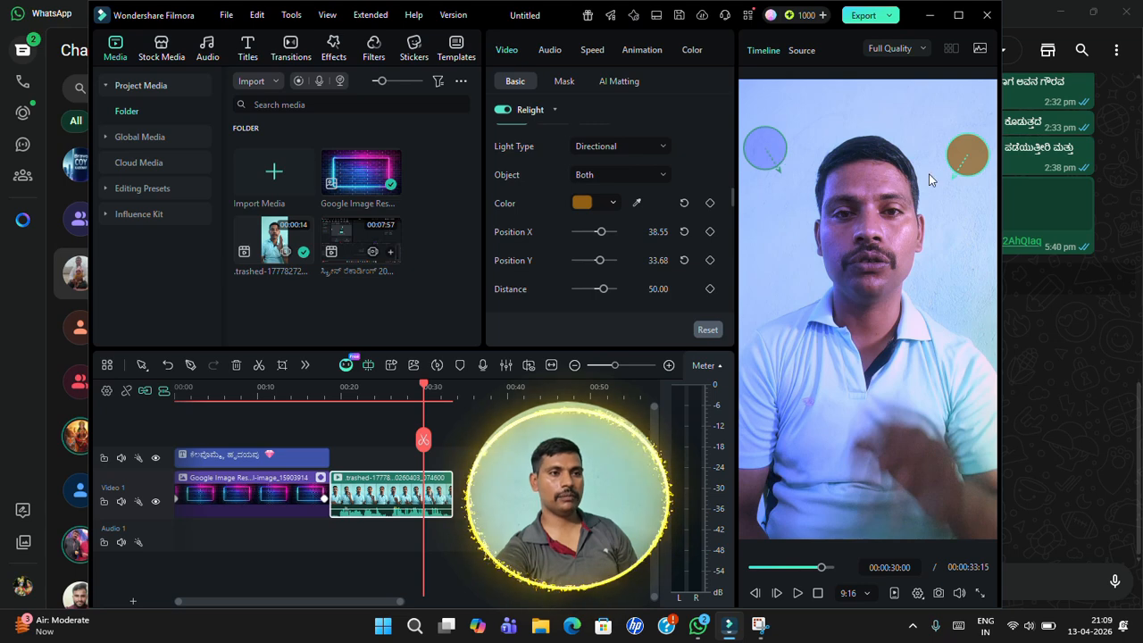
pyautogui.click(612, 204)
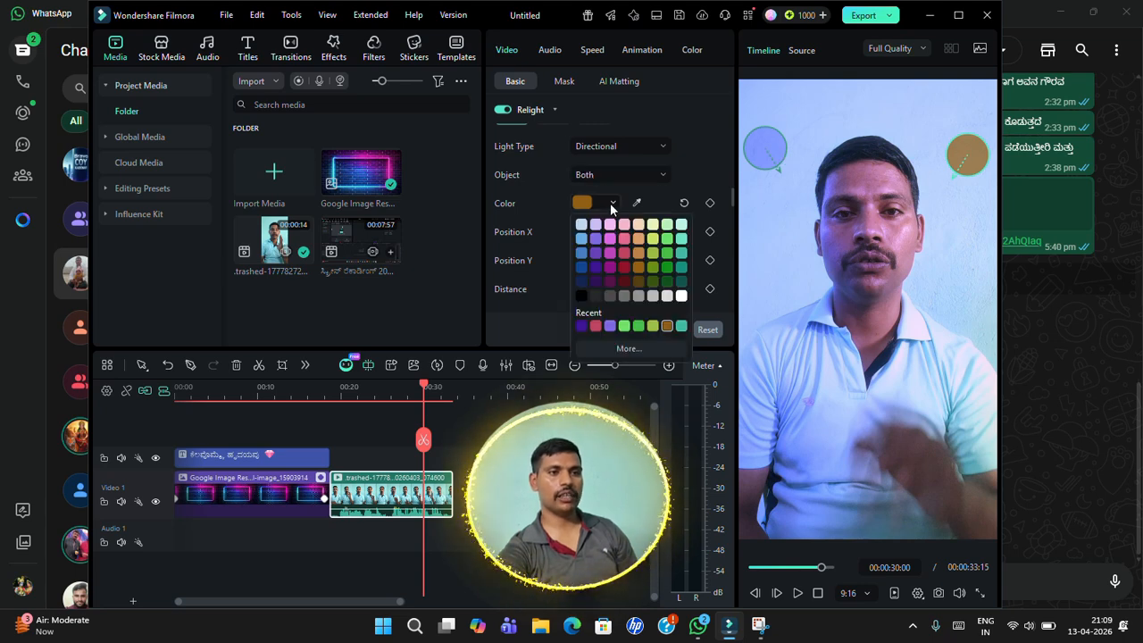
pyautogui.click(623, 267)
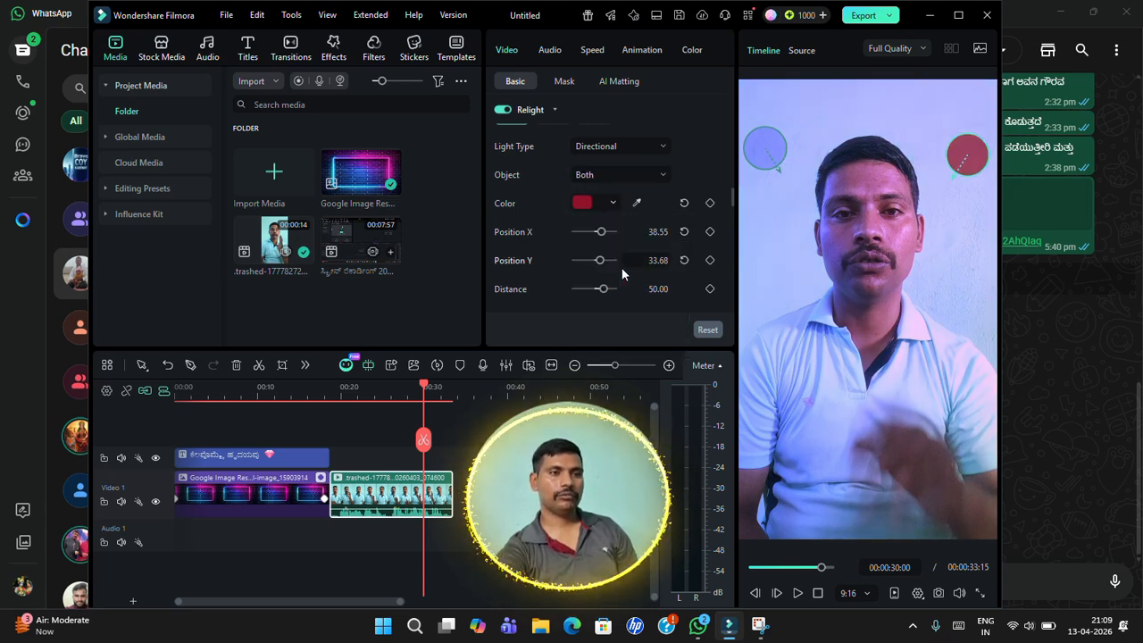
# Recolour the blue Relight light olive green, turquoise and finally light yellow-green, and lower it to about X -41, Y 25.
pyautogui.click(614, 204)
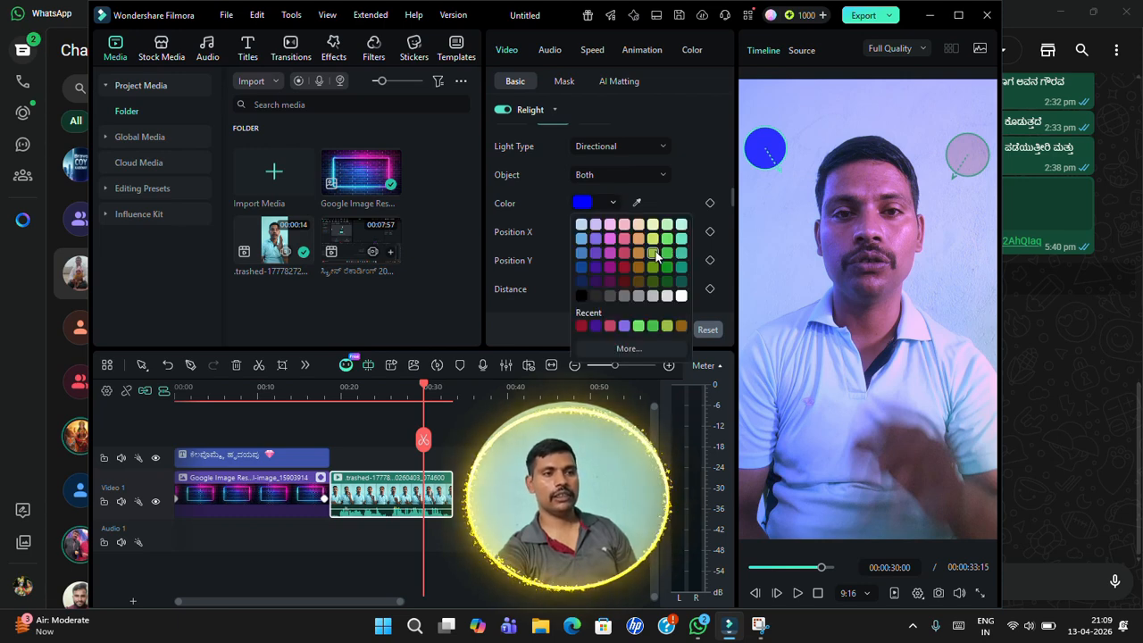
pyautogui.click(656, 256)
pyautogui.click(613, 203)
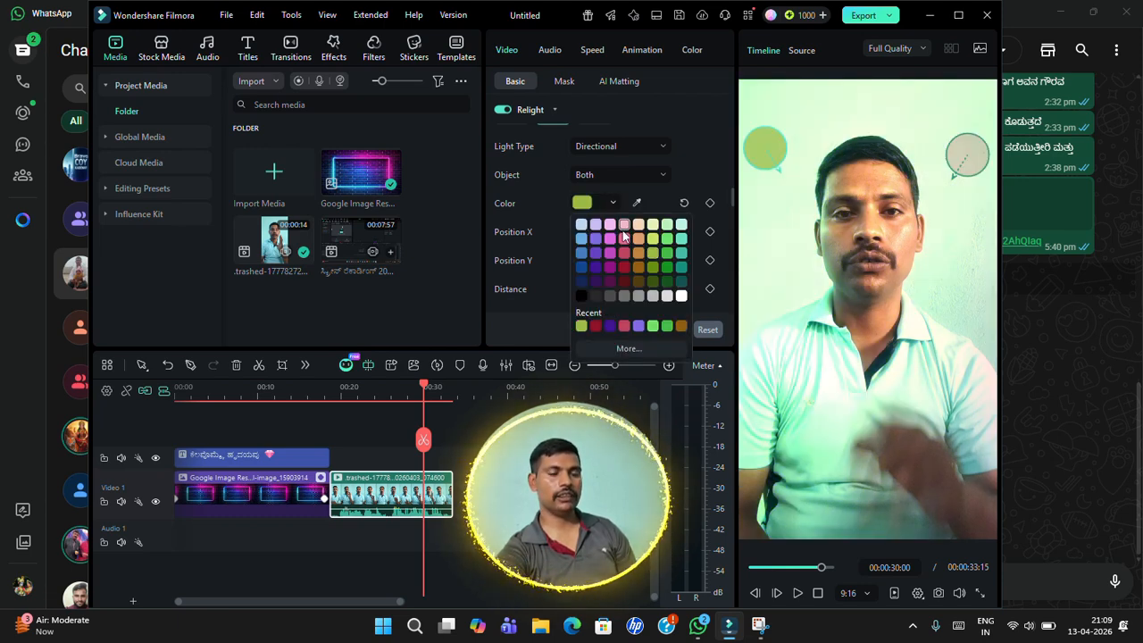
pyautogui.click(682, 239)
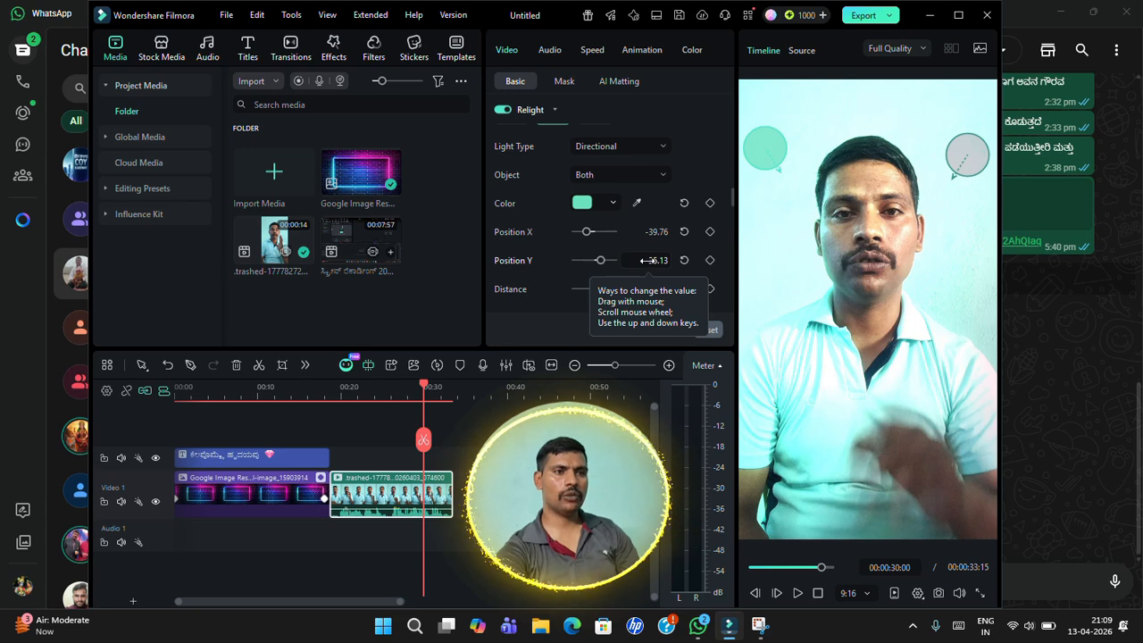
pyautogui.moveTo(768, 146); pyautogui.dragTo(757, 200)
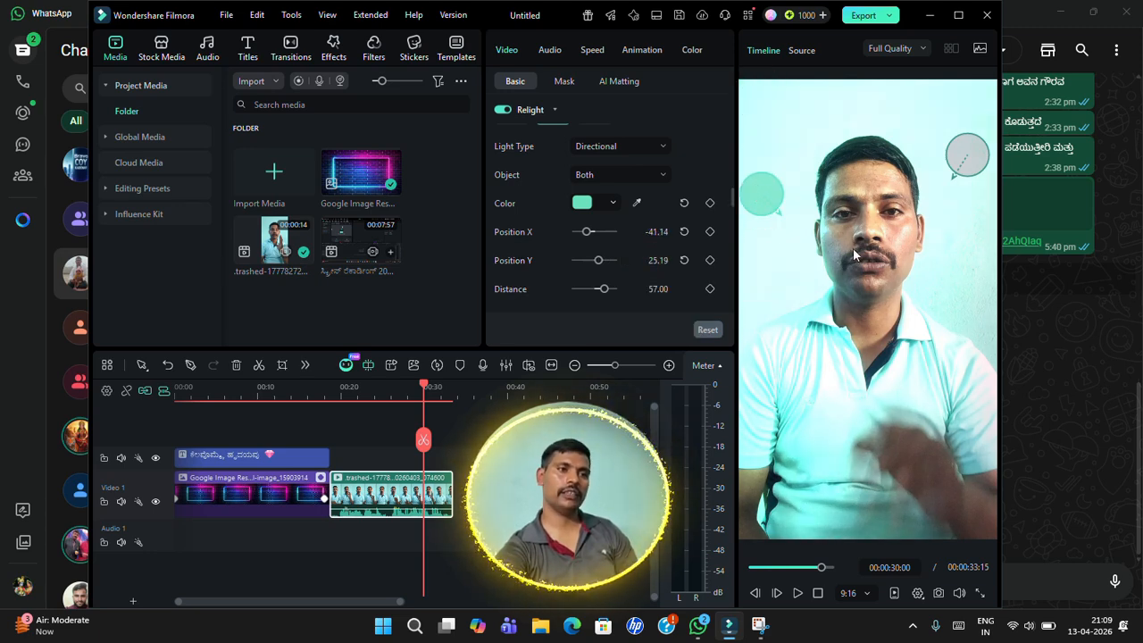
pyautogui.click(614, 203)
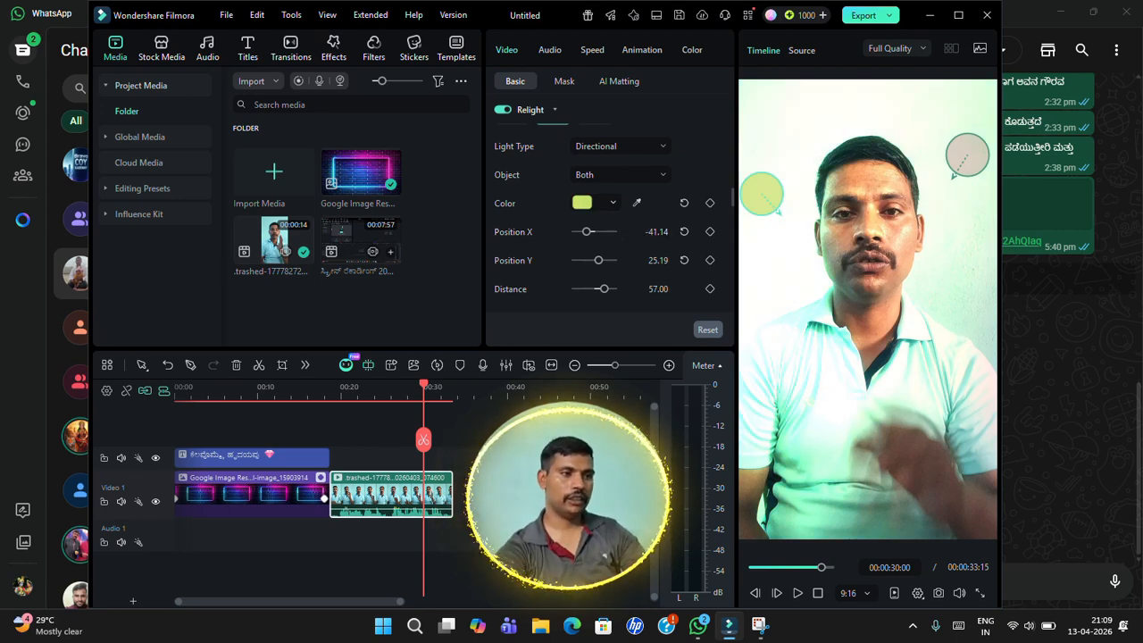
# Play the relit clip from just before its start, pause it and look over its Relight settings.
pyautogui.click(323, 394)
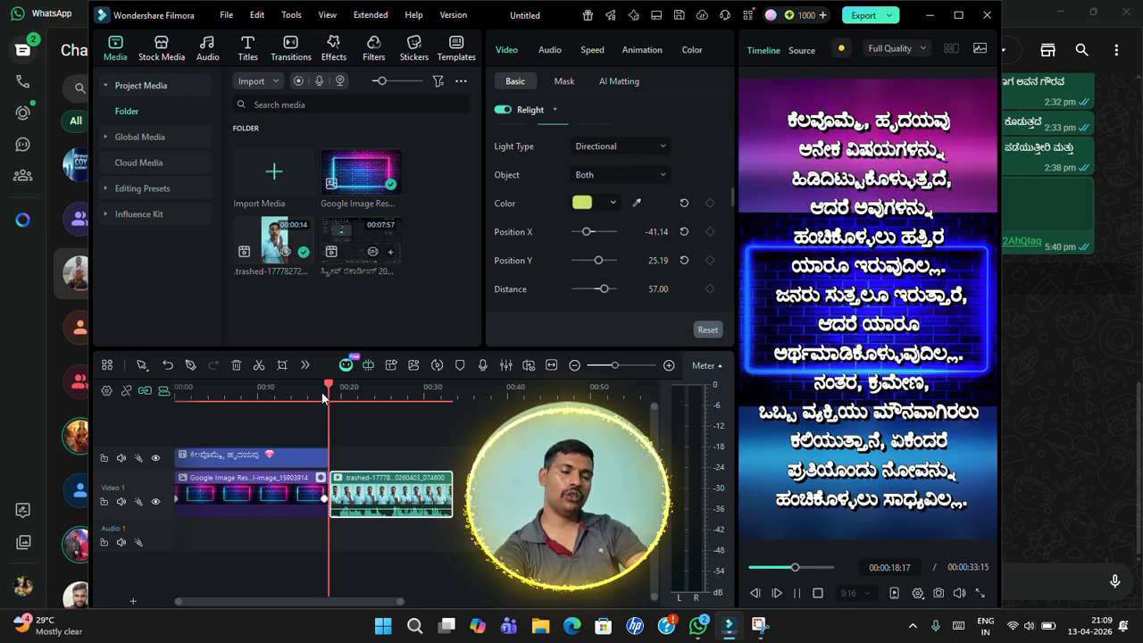
pyautogui.press('space')
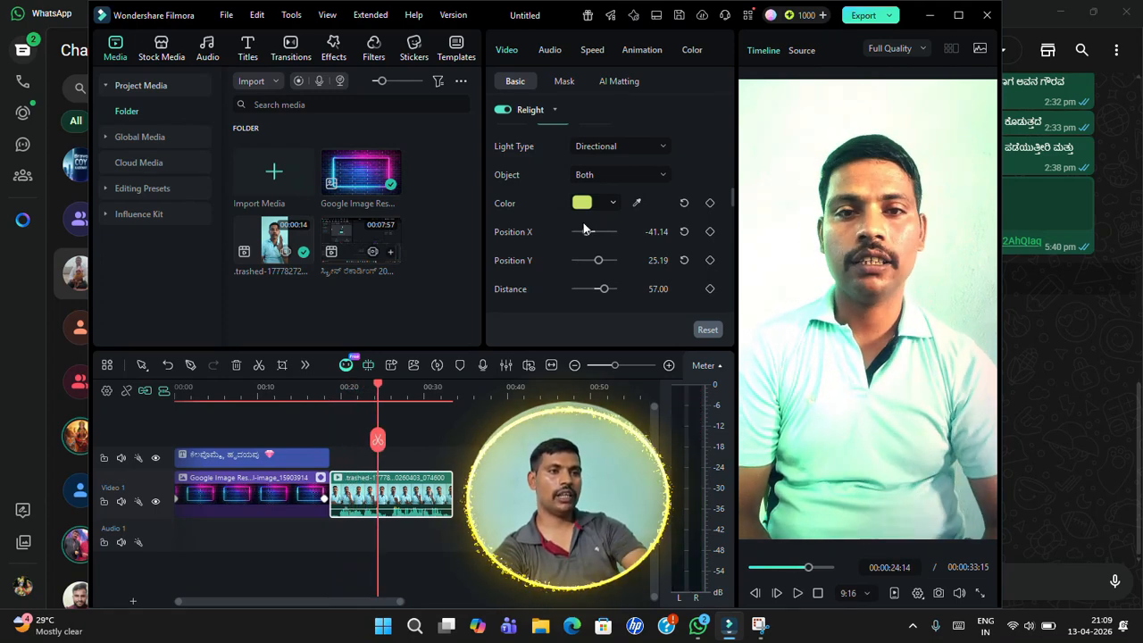
pyautogui.scroll(-2, 558, 235)
pyautogui.scroll(3, 558, 235)
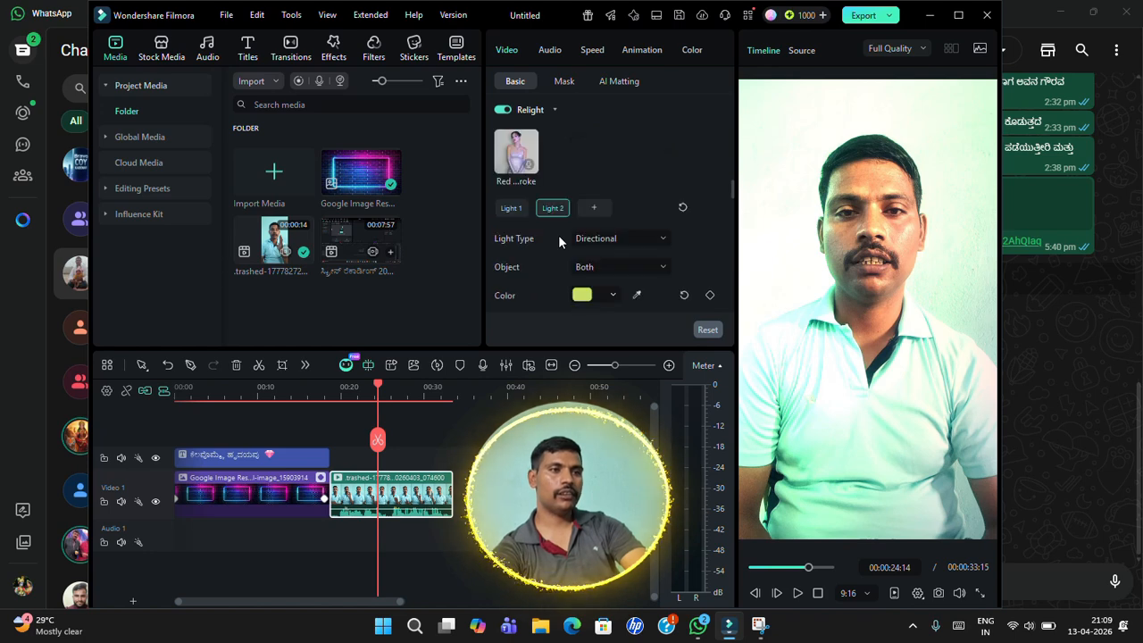
# Compare several ambient Relight presets on the clip, including Red blue Backlighting, and apply Yellow Purple Light.
pyautogui.click(566, 205)
pyautogui.click(574, 178)
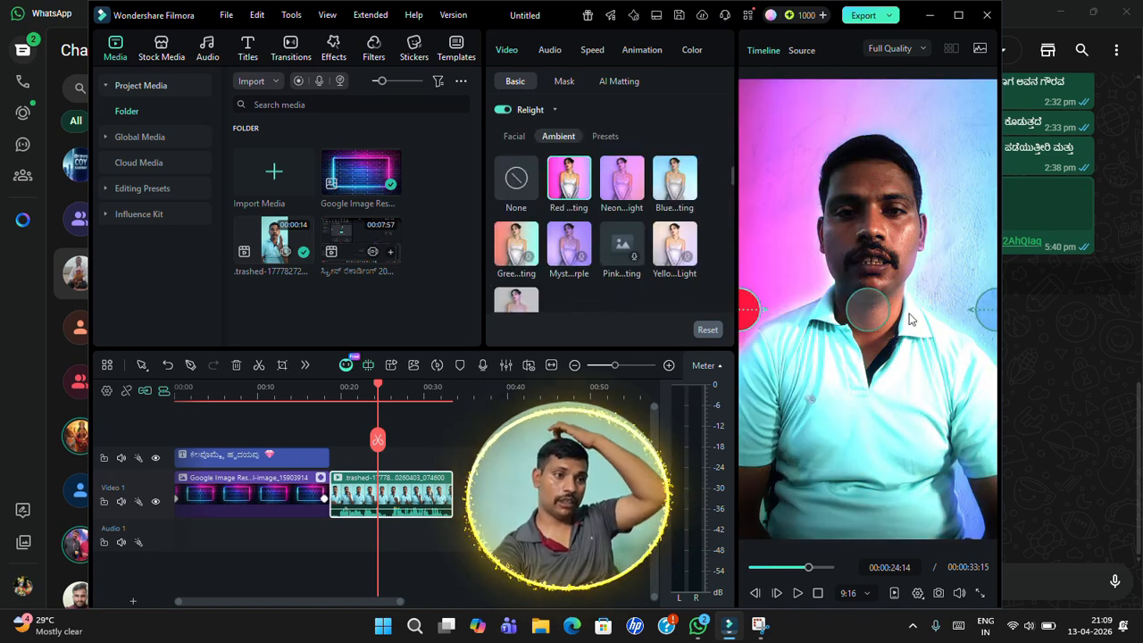
pyautogui.click(668, 171)
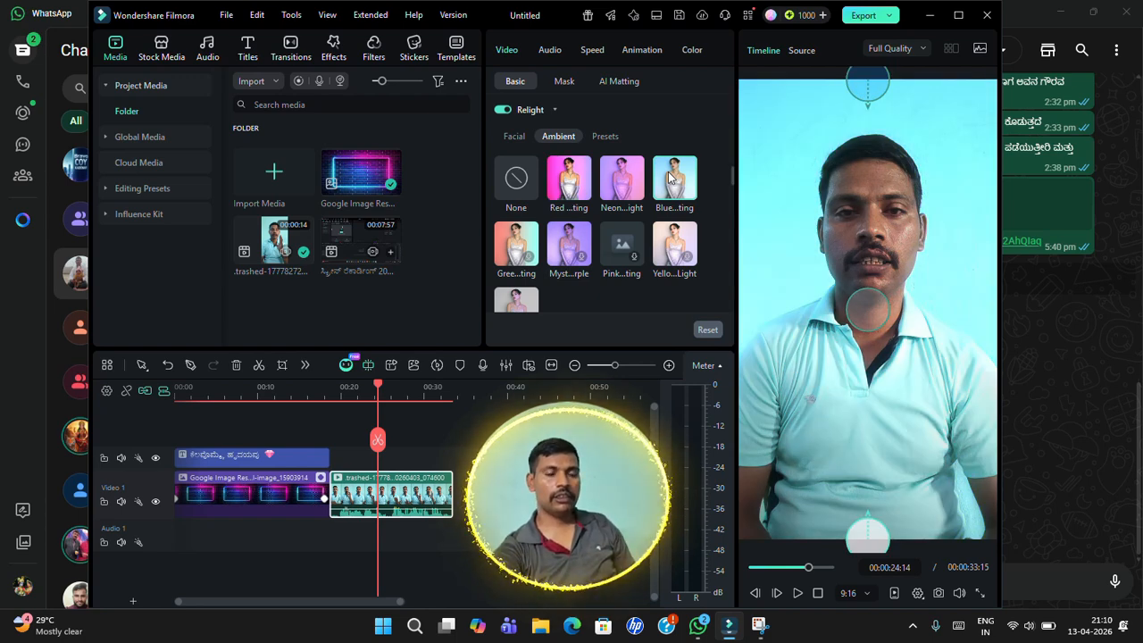
pyautogui.click(628, 183)
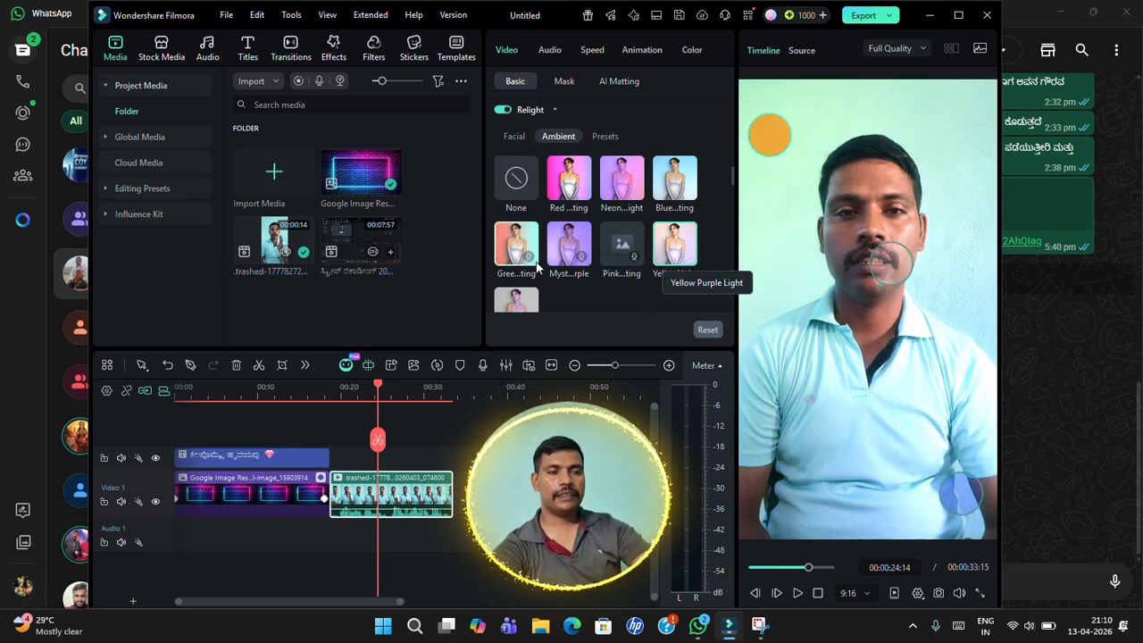
# Move the white light beside the face, place the orange light at about X -27, Y 41 and set its distance to -11.50.
pyautogui.moveTo(922, 319); pyautogui.dragTo(939, 252)
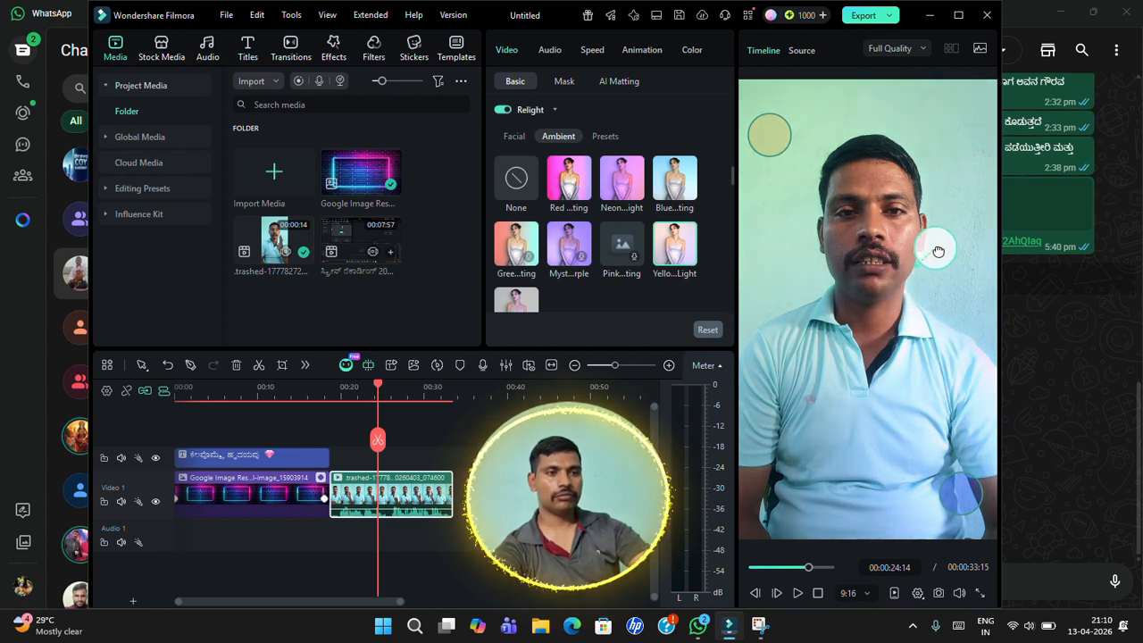
pyautogui.moveTo(770, 135); pyautogui.dragTo(837, 246)
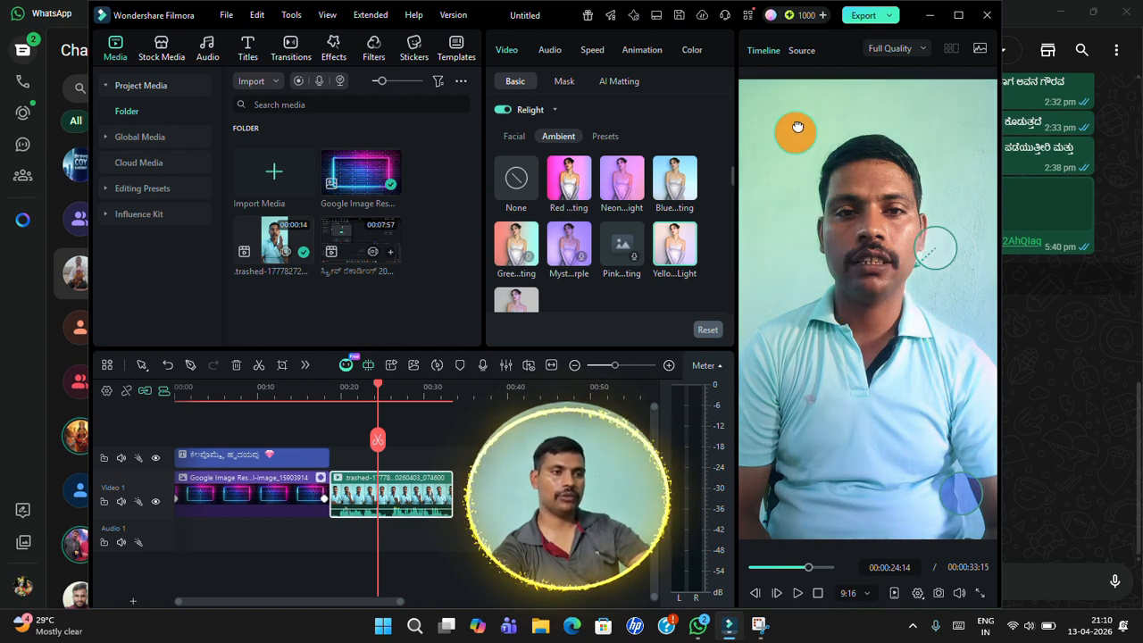
pyautogui.scroll(-3, 534, 286)
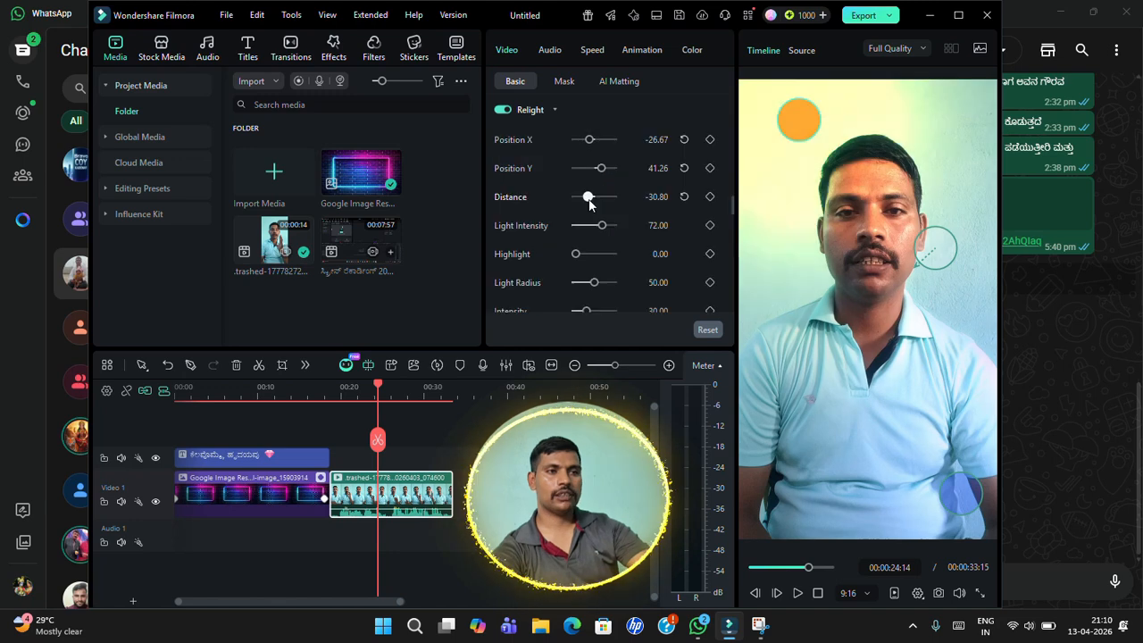
pyautogui.moveTo(589, 198)
pyautogui.mouseDown()
pyautogui.moveTo(604, 203)
pyautogui.moveTo(592, 198)
pyautogui.mouseUp()
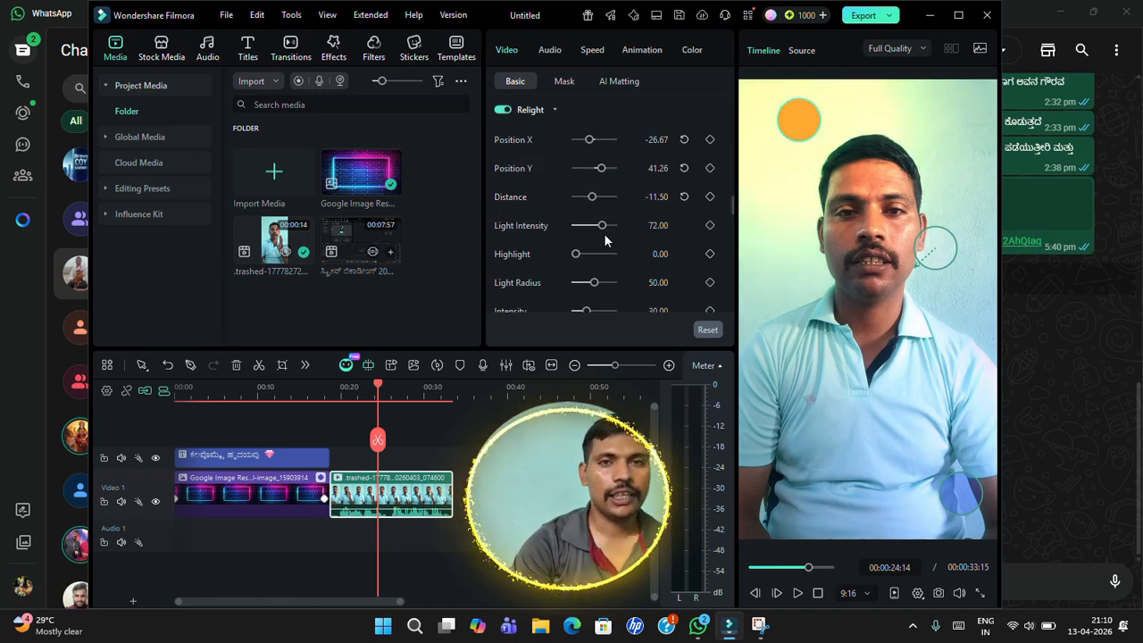
# Review the orange light's remaining Relight settings and show the custom Relight presets.
pyautogui.scroll(-2, 564, 215)
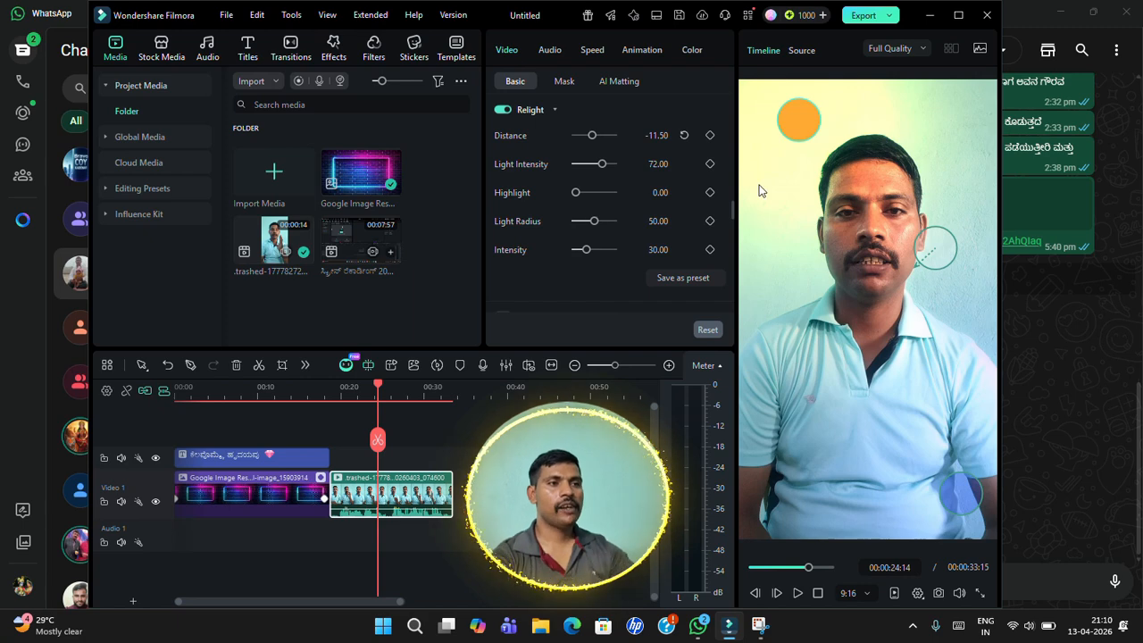
pyautogui.scroll(5, 616, 299)
pyautogui.scroll(-3, 617, 299)
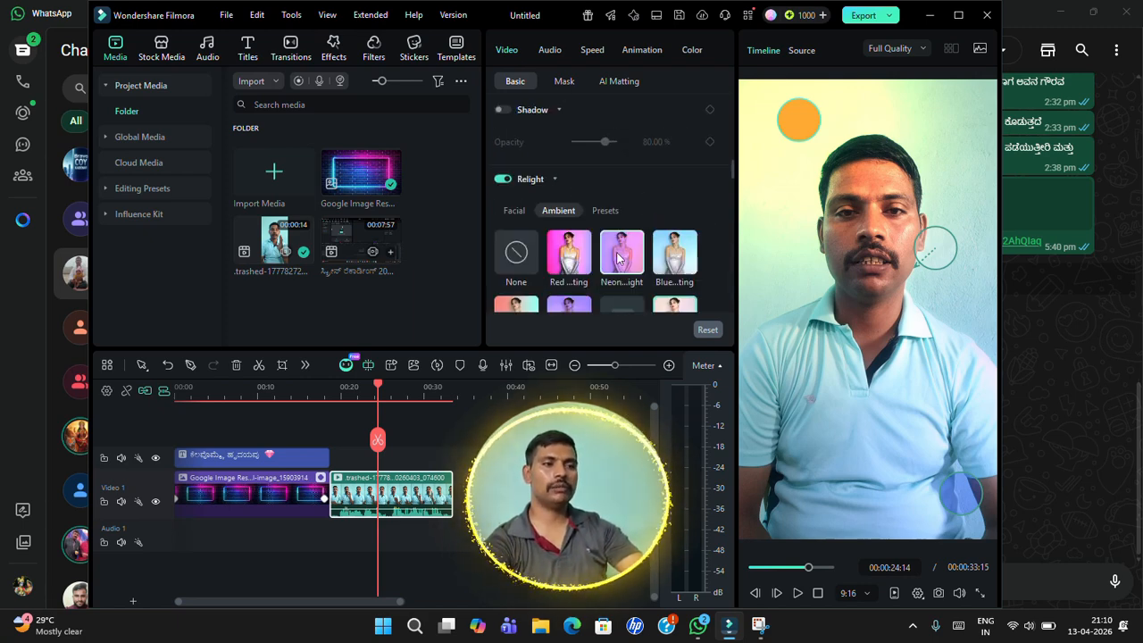
pyautogui.click(604, 211)
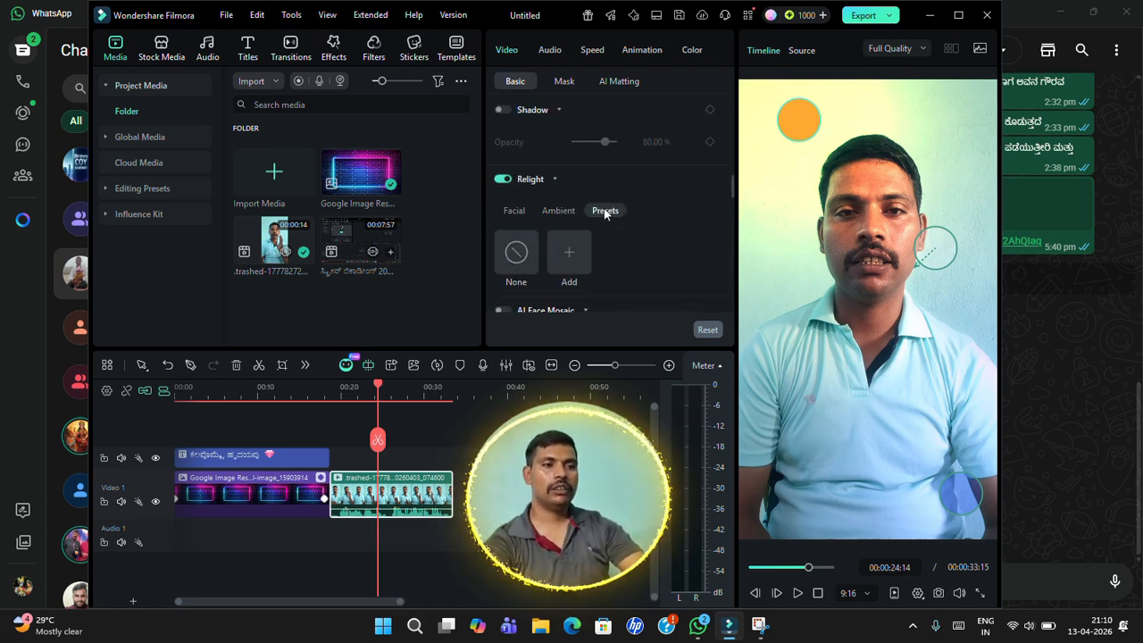
# Create a custom Relight preset with Light 1 beside the top of the head and a second light beside the face on the opposite side.
pyautogui.click(569, 254)
pyautogui.moveTo(867, 309); pyautogui.dragTo(936, 119)
pyautogui.scroll(-1, 604, 285)
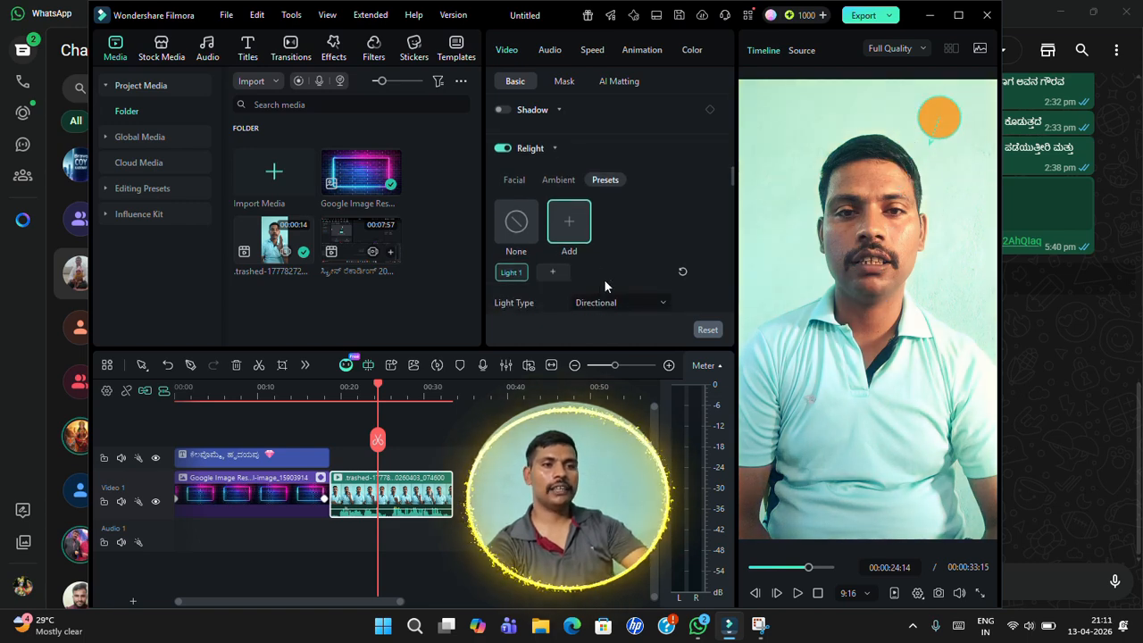
pyautogui.click(555, 272)
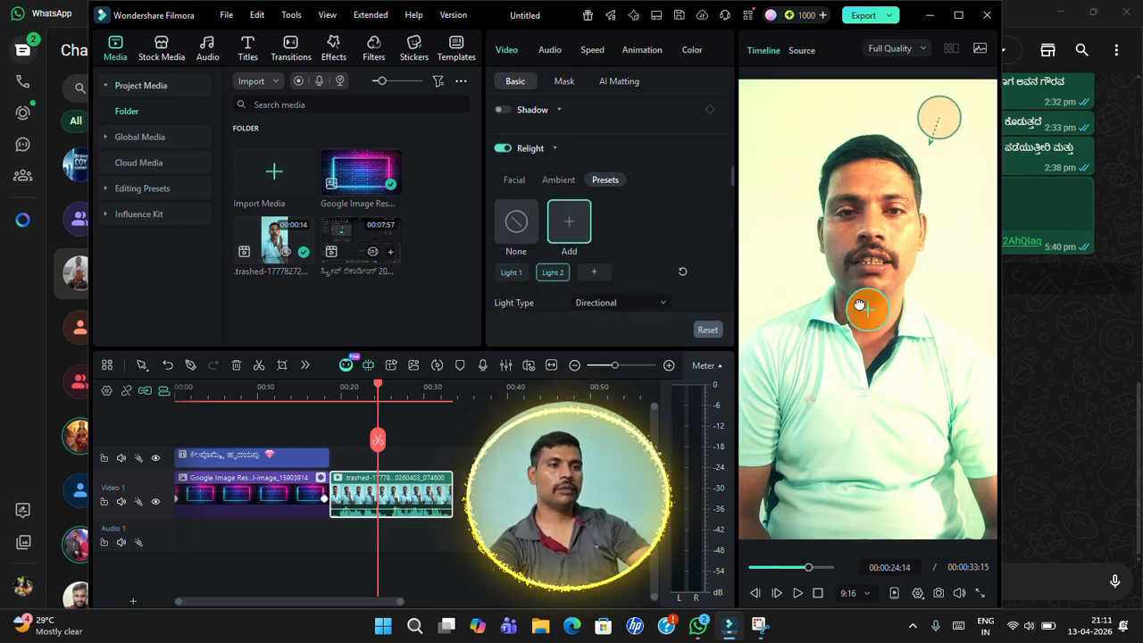
pyautogui.moveTo(859, 306); pyautogui.dragTo(758, 231)
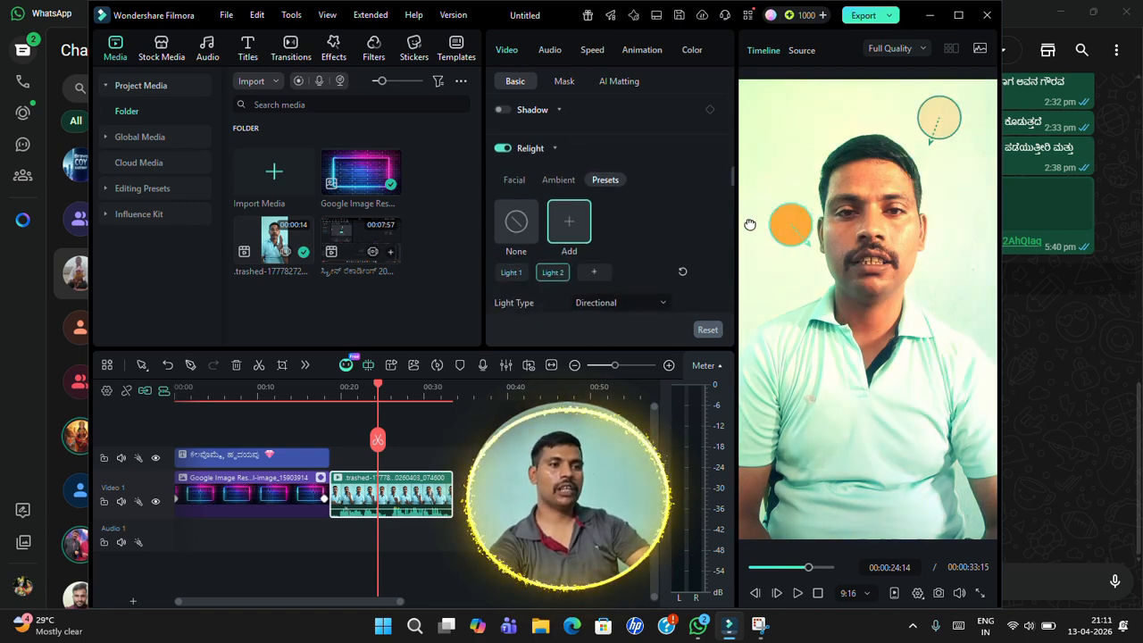
pyautogui.click(568, 224)
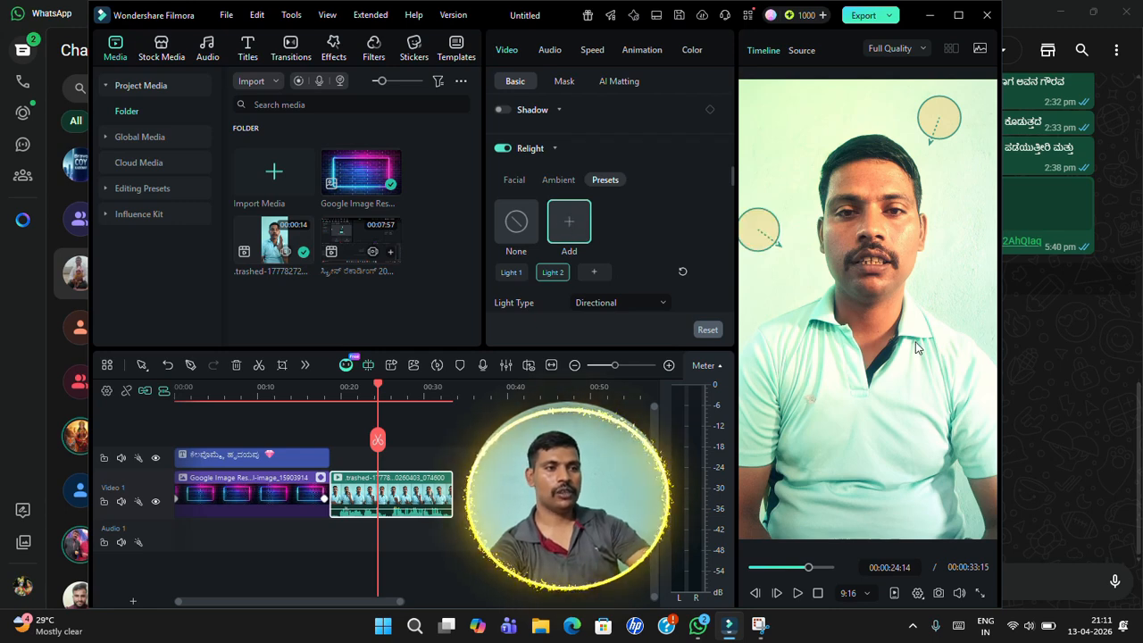
# Add a third light over the lower chest and a fourth light beside the upper arm on the Light 2 side.
pyautogui.click(595, 272)
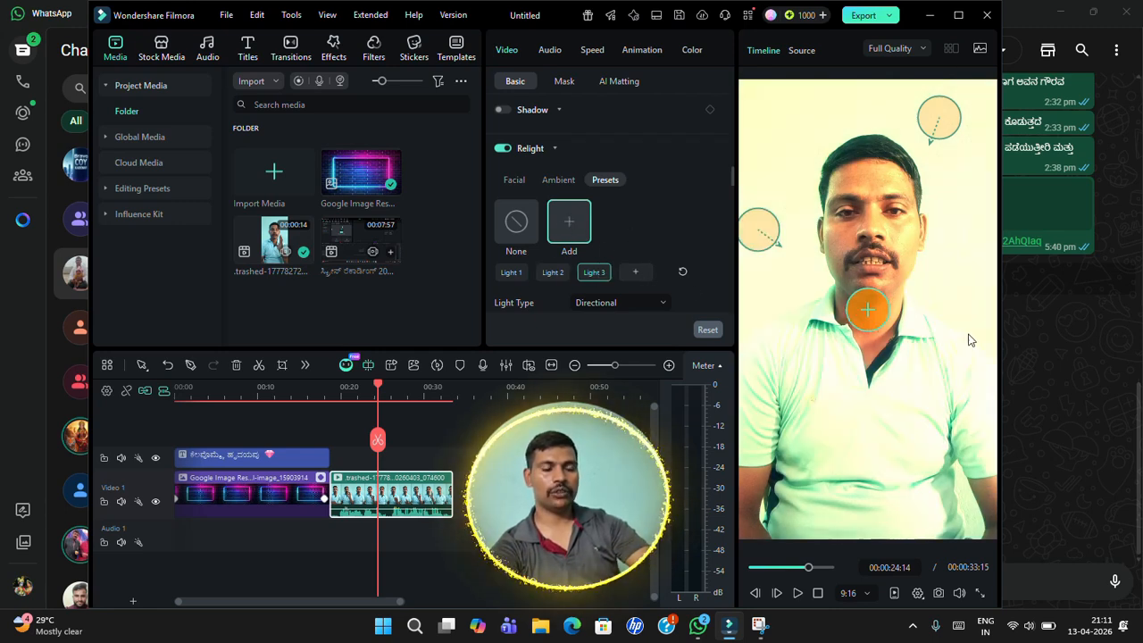
pyautogui.moveTo(870, 408); pyautogui.dragTo(876, 487)
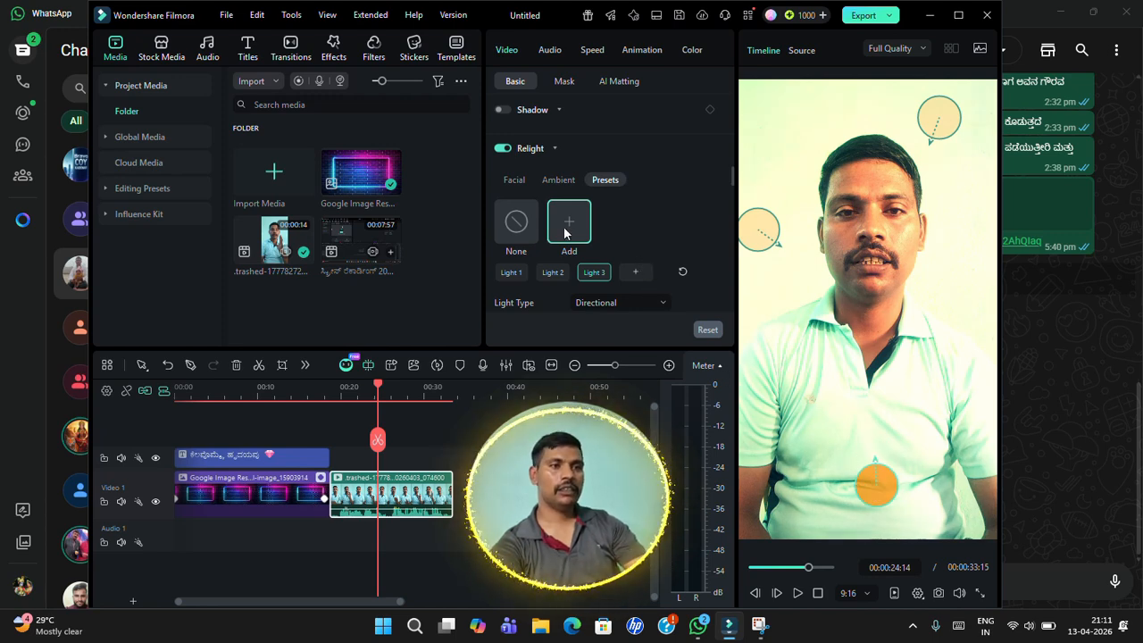
pyautogui.click(635, 271)
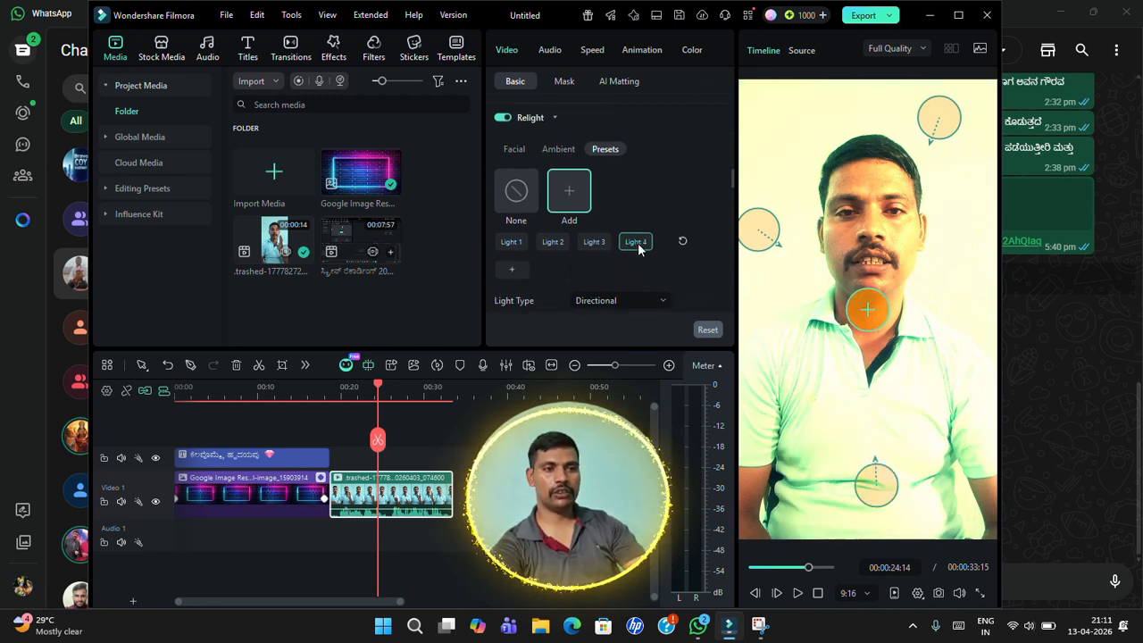
pyautogui.moveTo(877, 310); pyautogui.dragTo(775, 387)
# Move Lights 1 and 2 to the frame's upper corners and Lights 3 and 4 to the lower corners, at about X ±40, Y ±46.
pyautogui.moveTo(770, 230); pyautogui.dragTo(772, 185)
pyautogui.moveTo(777, 128); pyautogui.dragTo(782, 96)
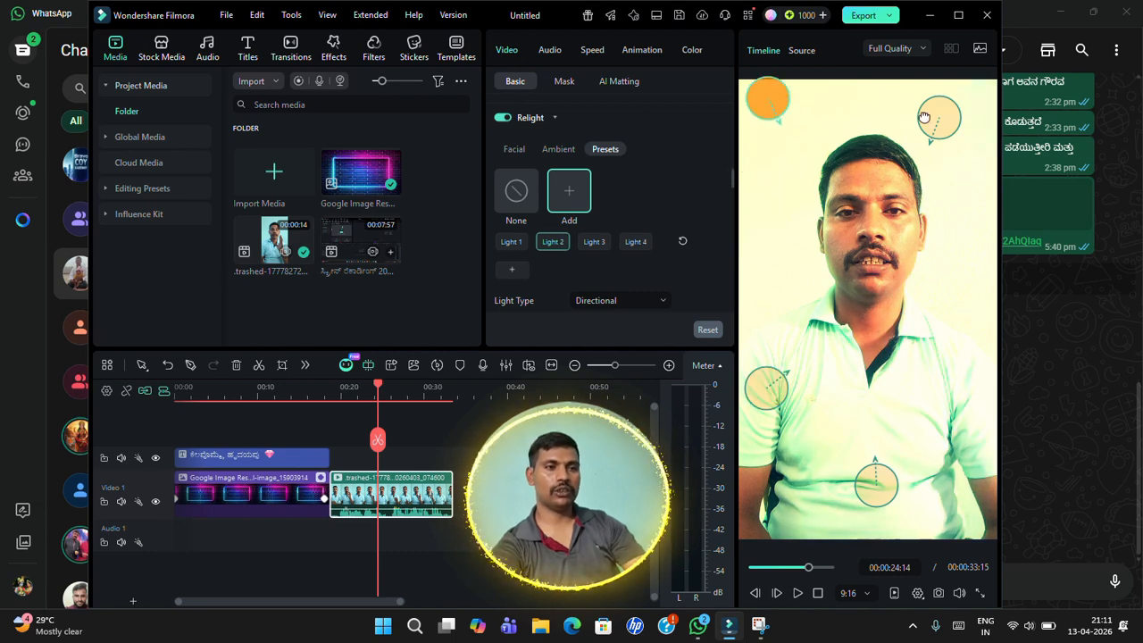
pyautogui.moveTo(924, 117); pyautogui.dragTo(979, 104)
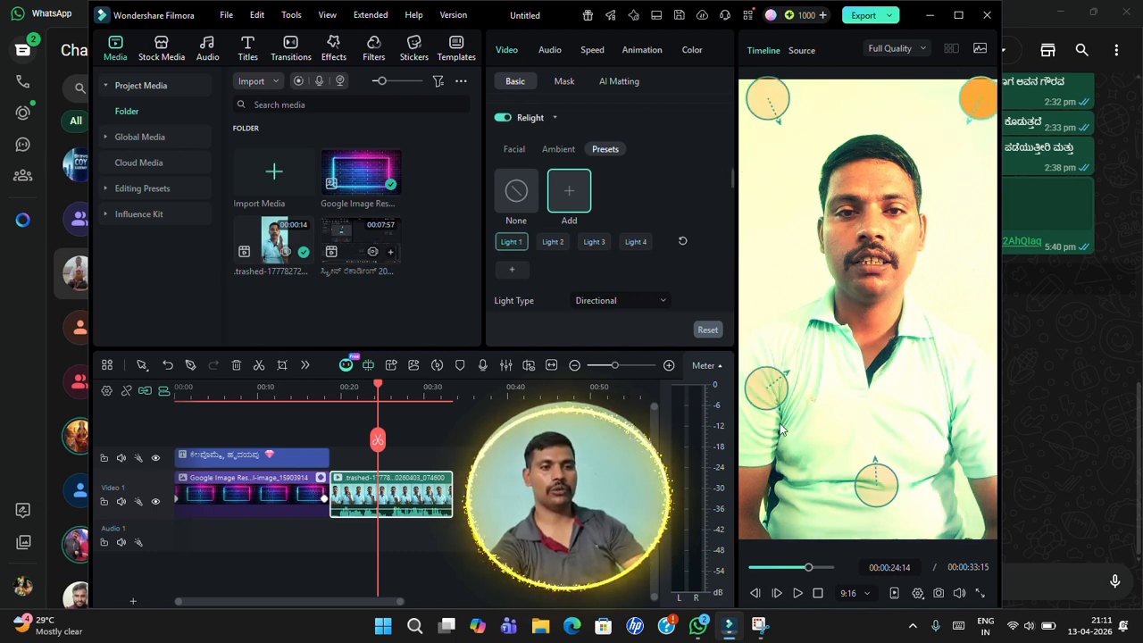
pyautogui.moveTo(876, 483); pyautogui.dragTo(974, 544)
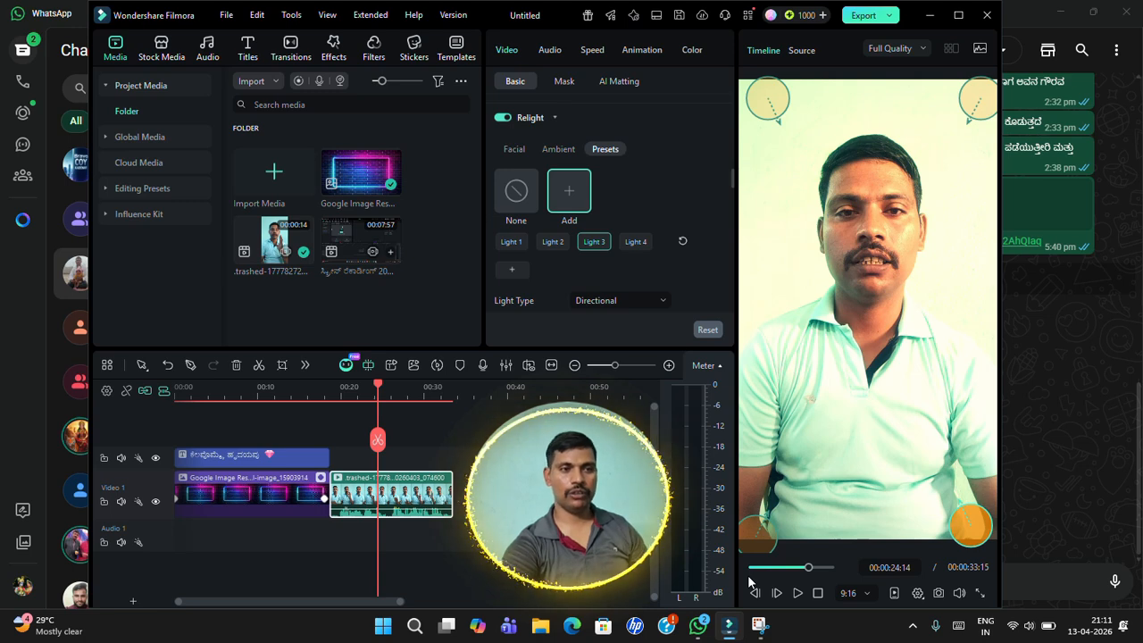
pyautogui.moveTo(755, 532)
pyautogui.mouseDown()
pyautogui.moveTo(753, 191)
pyautogui.moveTo(768, 353)
pyautogui.moveTo(755, 436)
pyautogui.moveTo(771, 544)
pyautogui.moveTo(765, 533)
pyautogui.mouseUp()
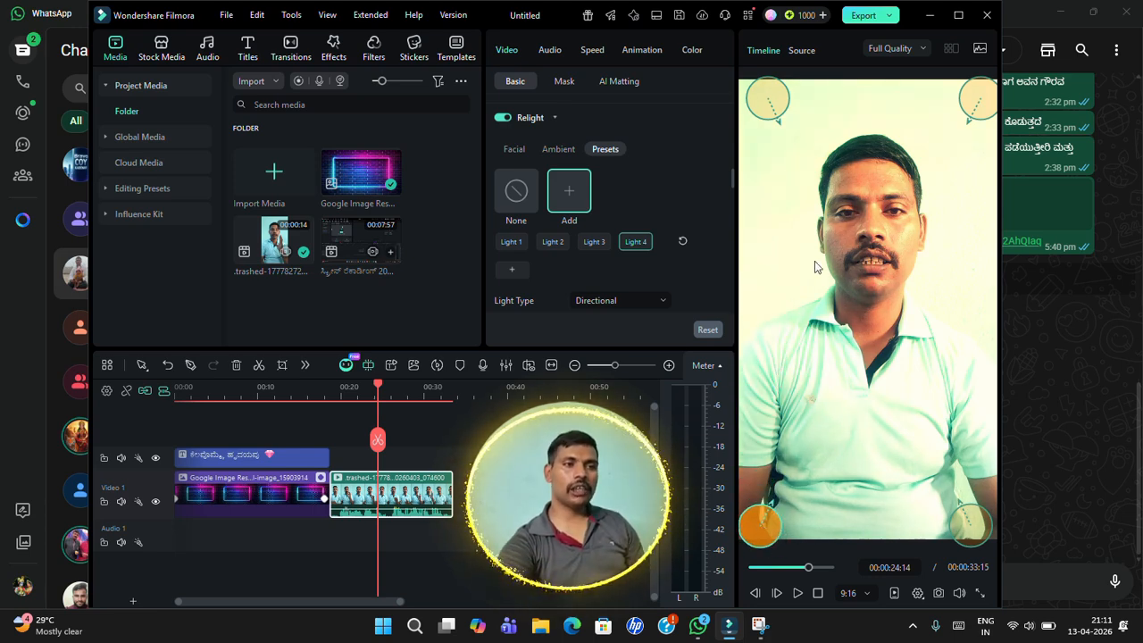
# Try a pale mint color on Light 3 in the frame's lower corner, and set it to medium blue.
pyautogui.scroll(-3, 607, 266)
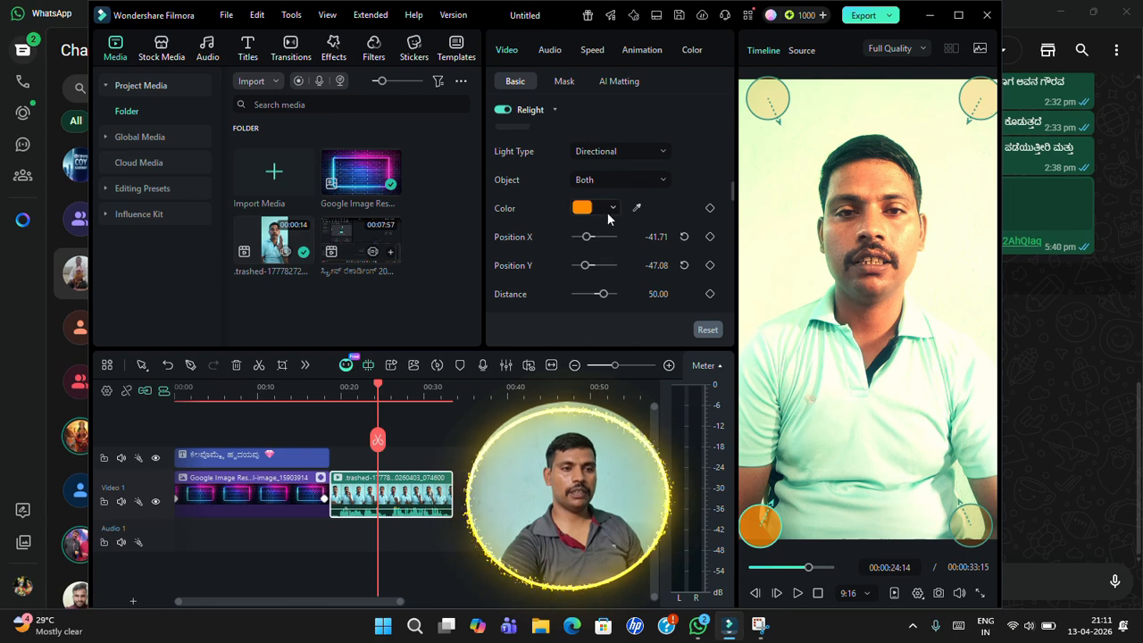
pyautogui.click(973, 529)
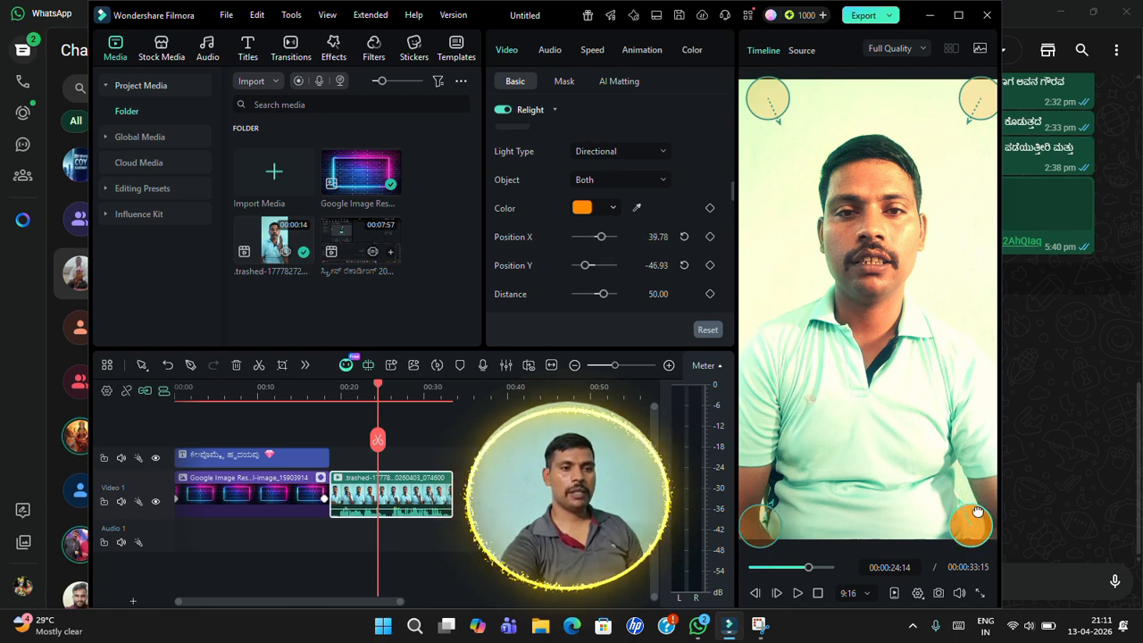
pyautogui.click(614, 208)
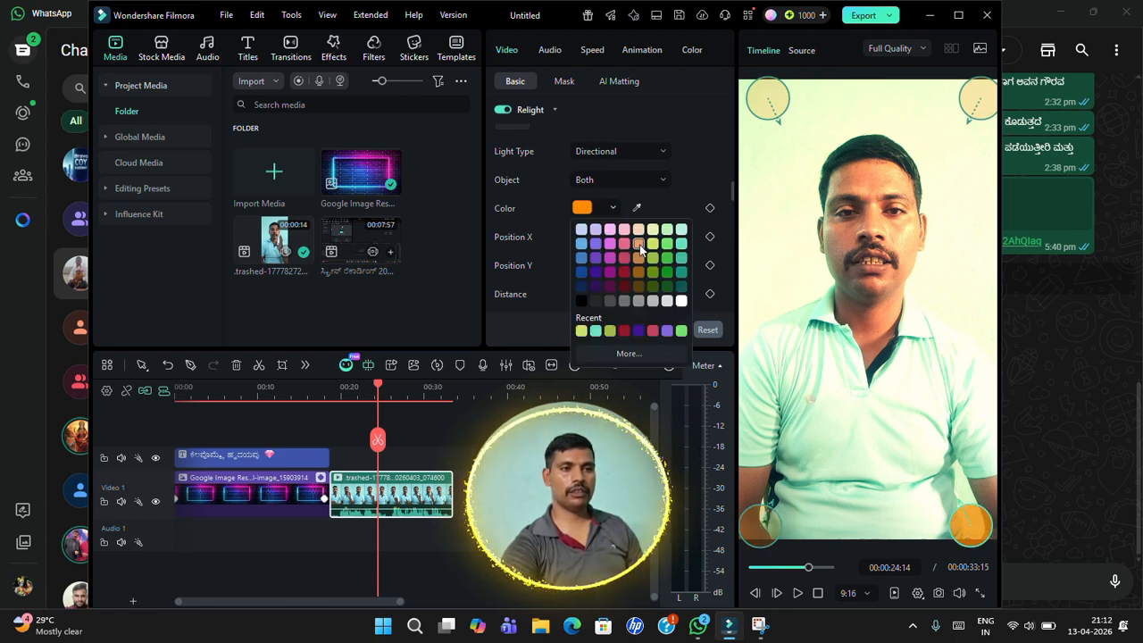
pyautogui.click(683, 230)
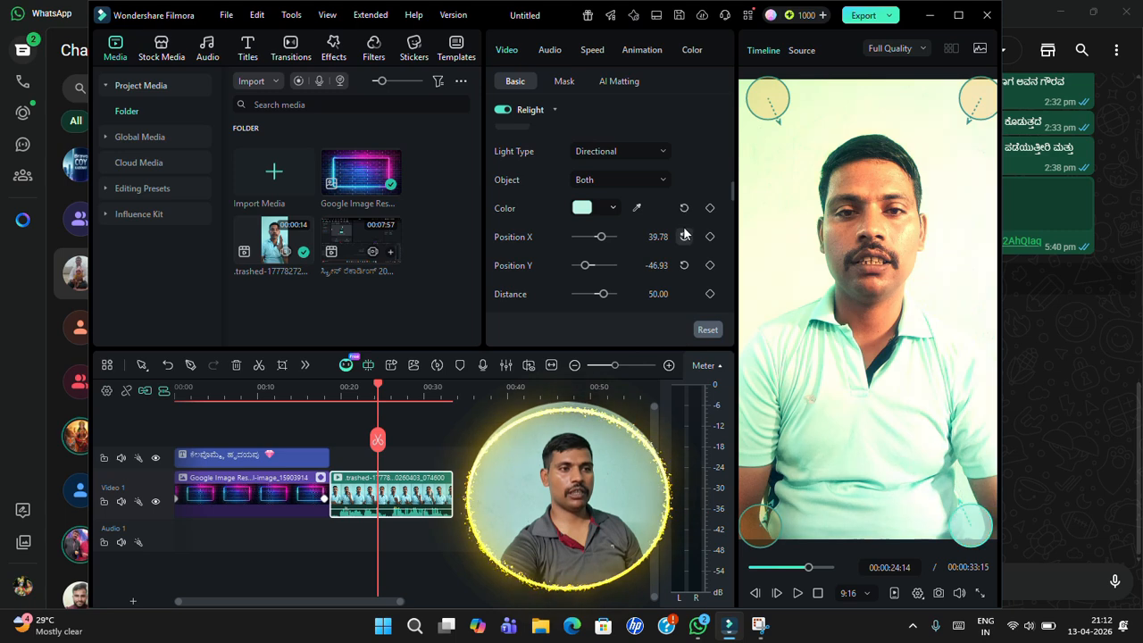
pyautogui.click(612, 209)
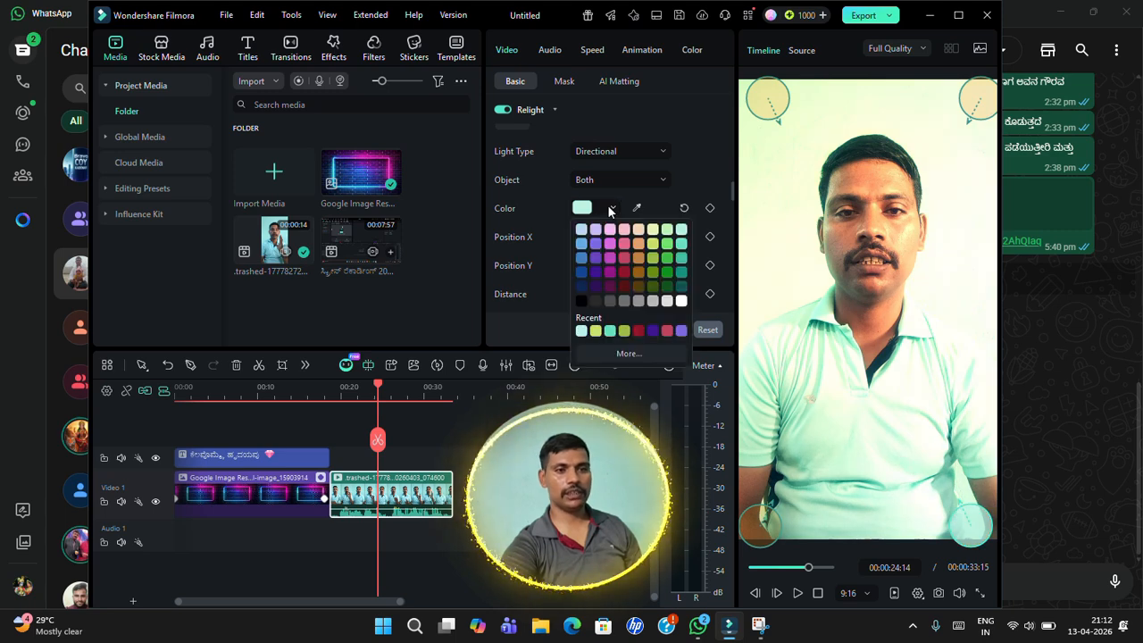
pyautogui.click(581, 258)
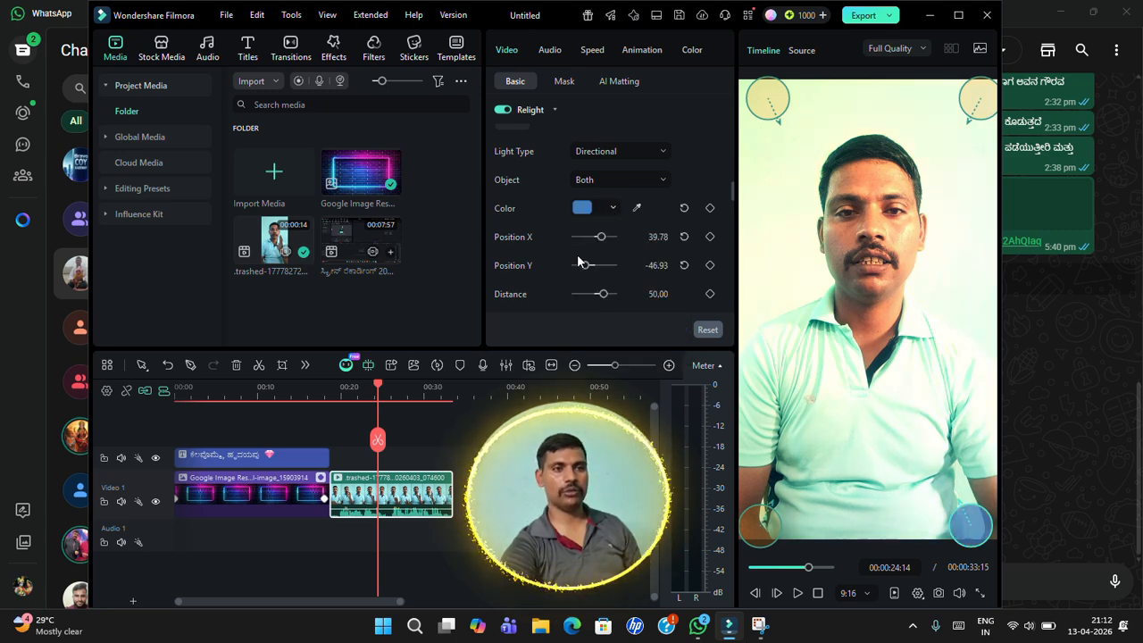
# Set the color of Light 1 to purple and the color of Light 2 to dark red.
pyautogui.click(978, 99)
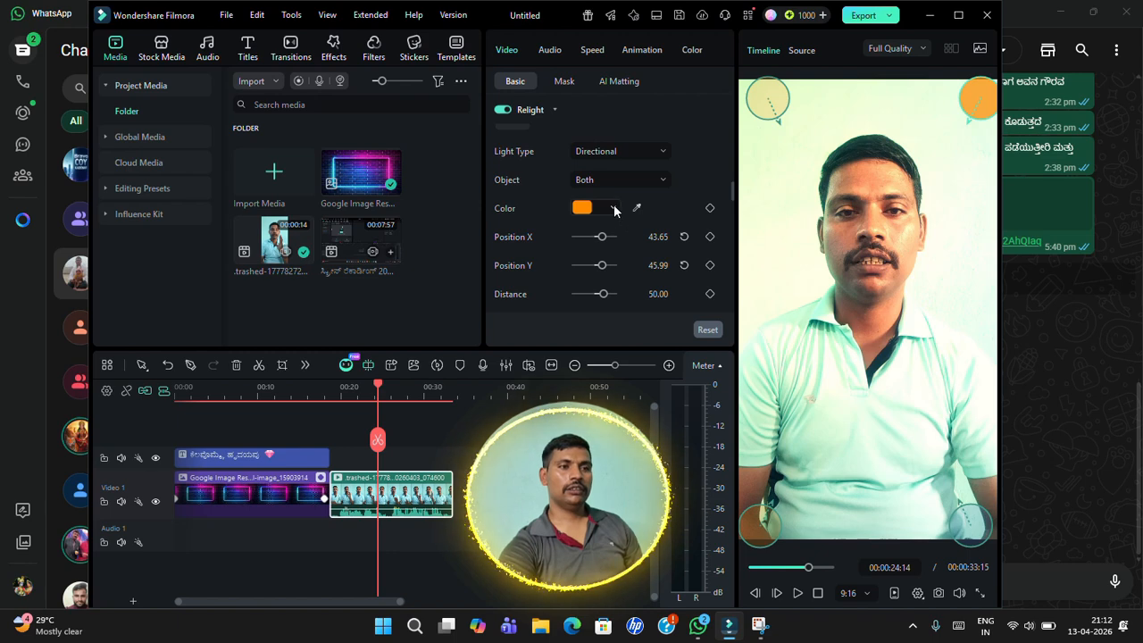
pyautogui.click(613, 209)
pyautogui.click(596, 243)
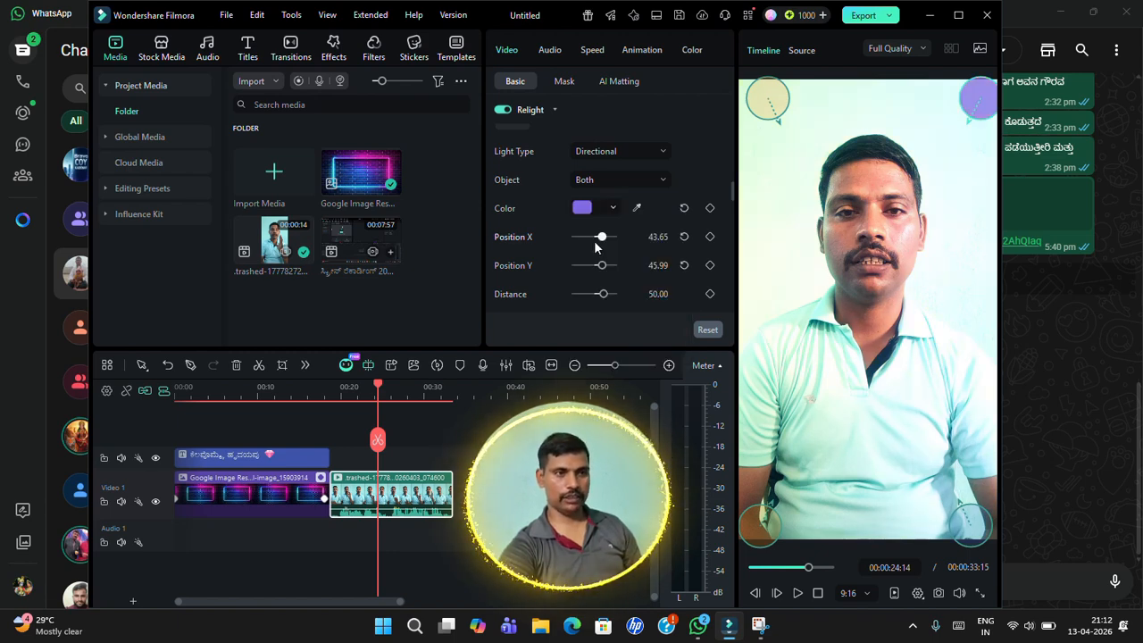
pyautogui.click(768, 101)
pyautogui.click(613, 209)
pyautogui.click(625, 268)
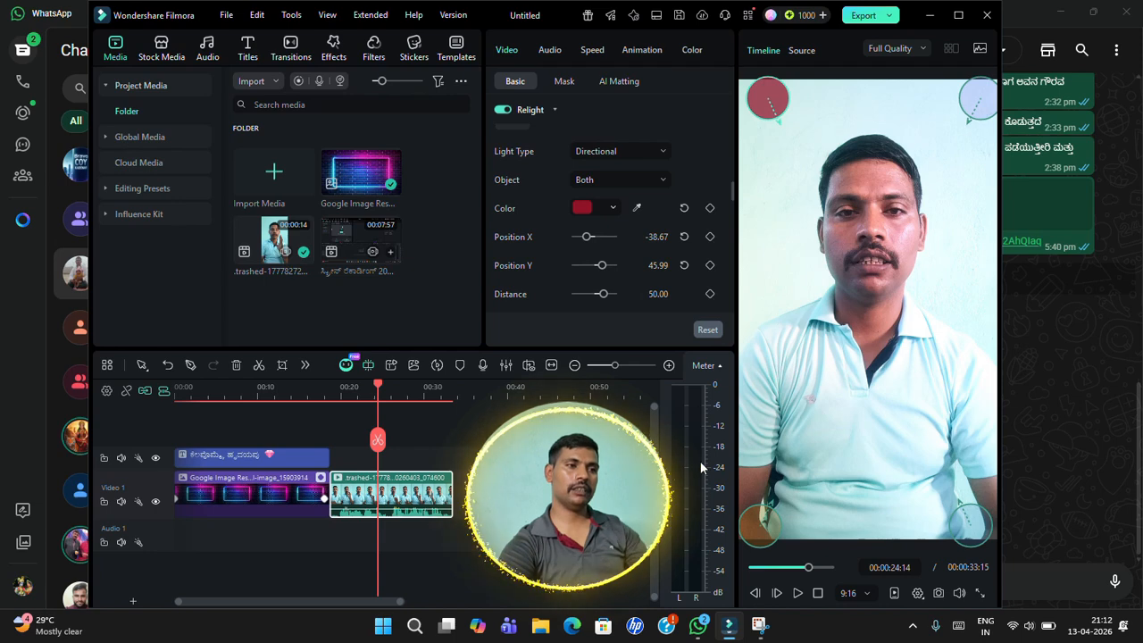
# Preview the custom lighting by playing from 00:00:18:16, just before the talking-person clip, and pause partway through it.
pyautogui.click(329, 399)
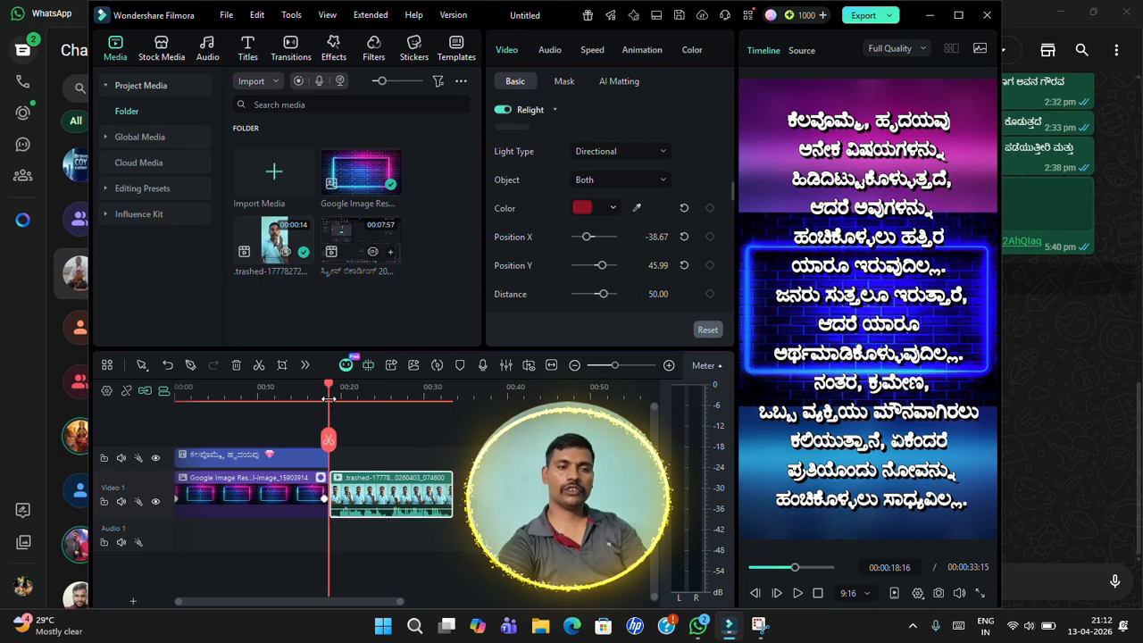
pyautogui.press('space')
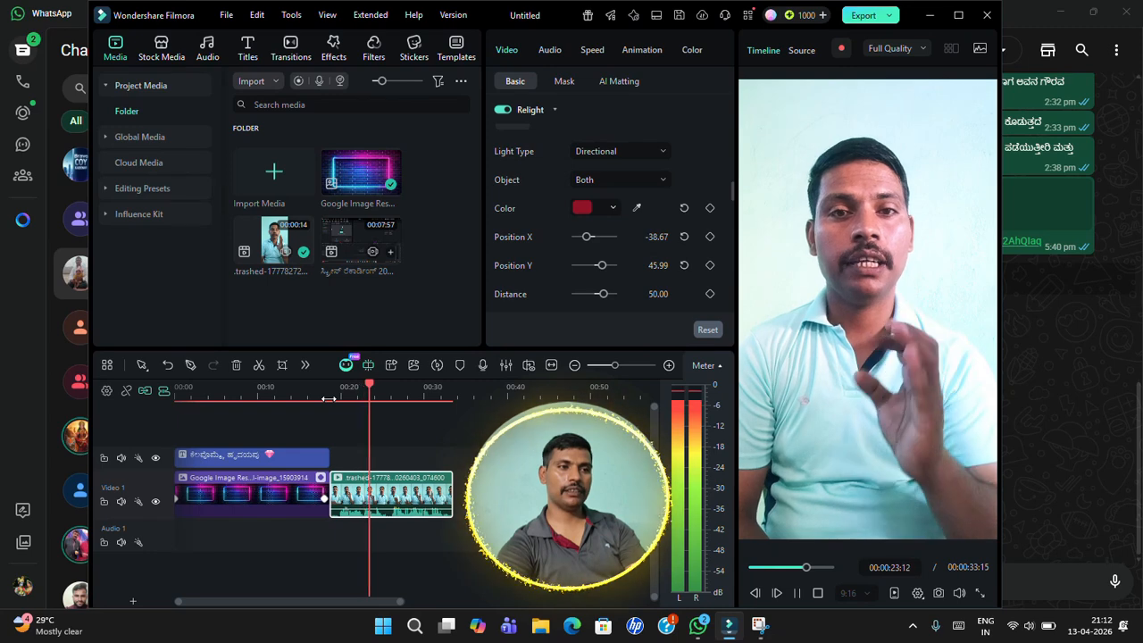
pyautogui.press('space')
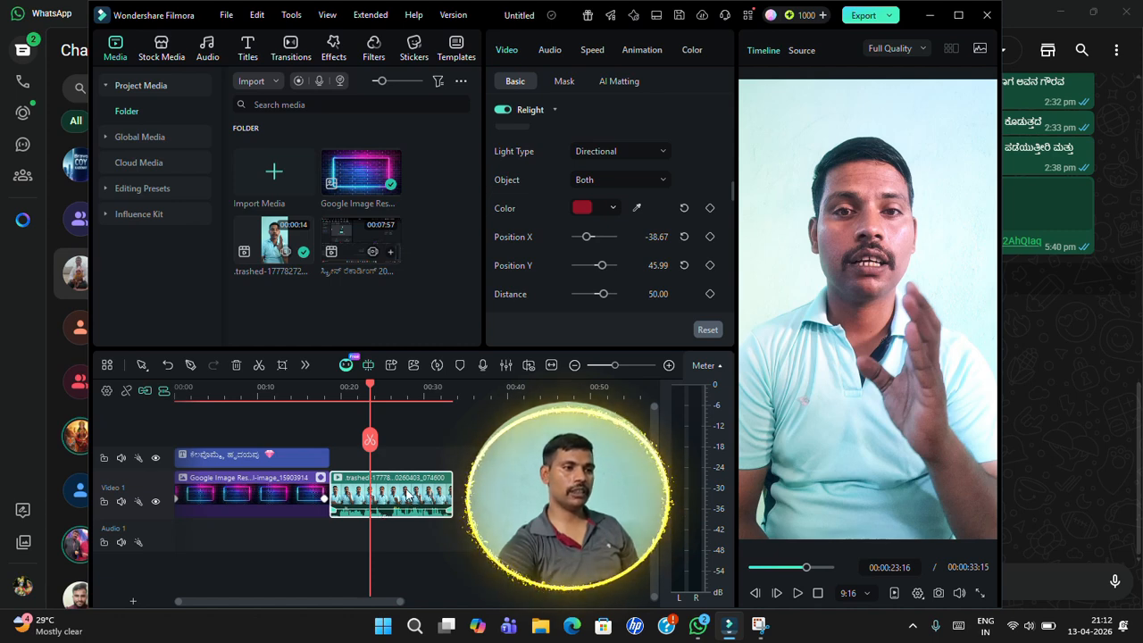
# Look over the additional timeline tools, including Silence Detection, and the toolbar customization options without changing them.
pyautogui.click(305, 365)
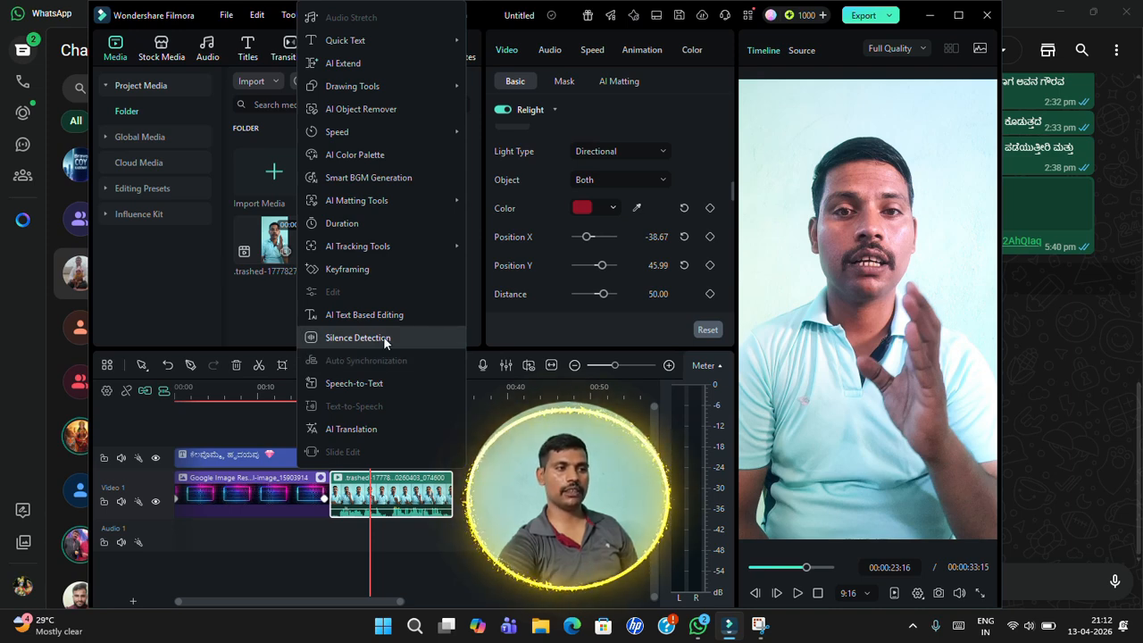
pyautogui.click(247, 560)
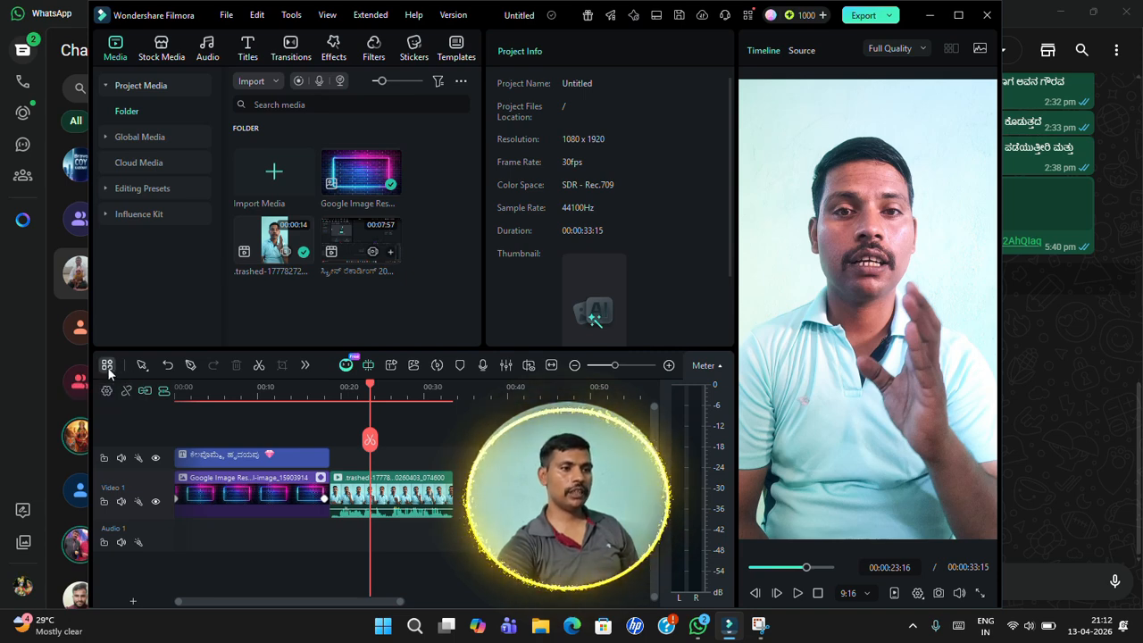
pyautogui.click(106, 365)
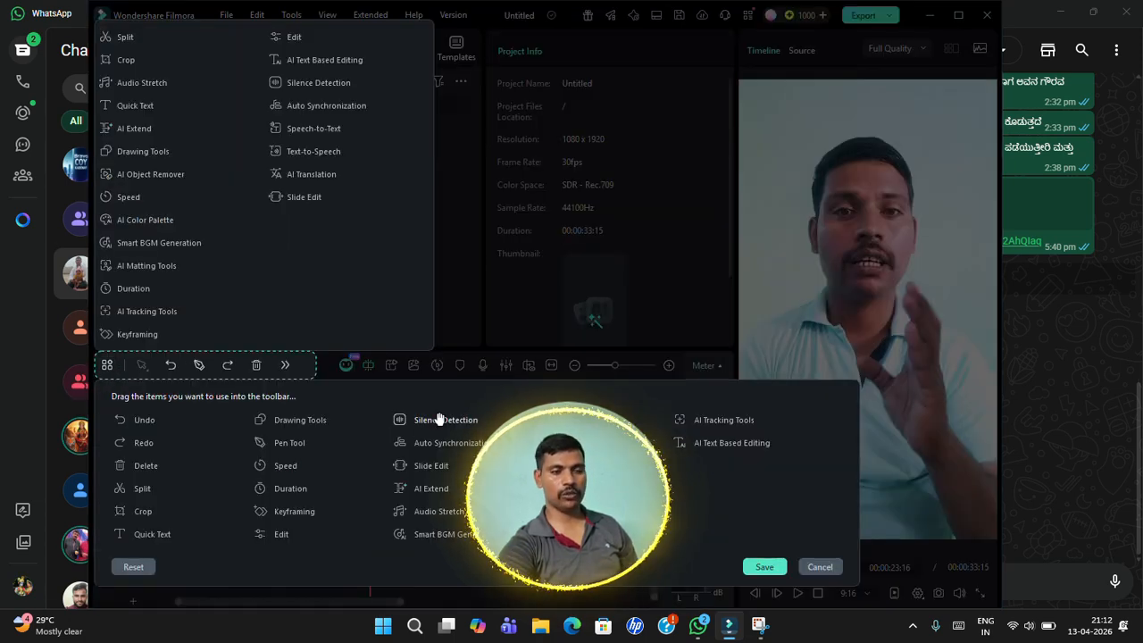
pyautogui.click(821, 568)
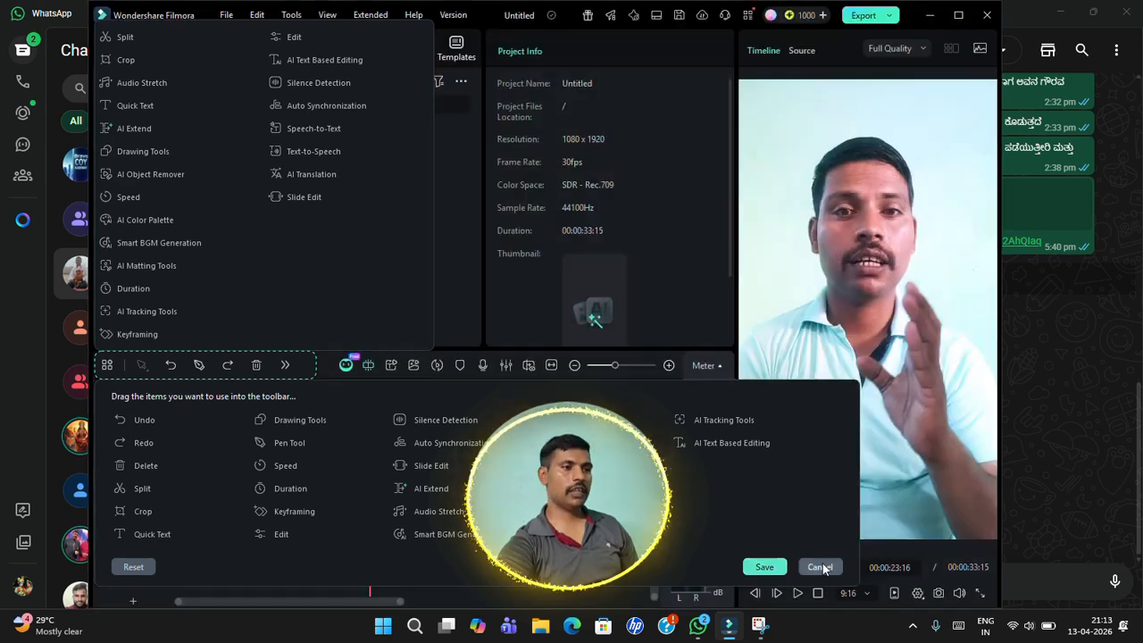
pyautogui.click(304, 365)
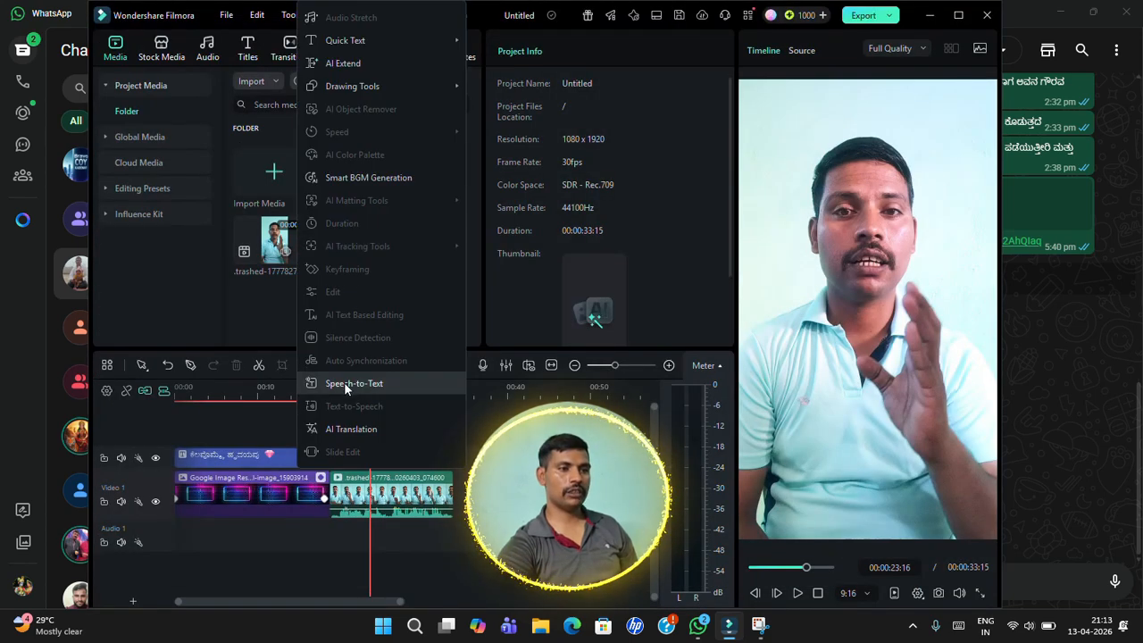
pyautogui.click(304, 367)
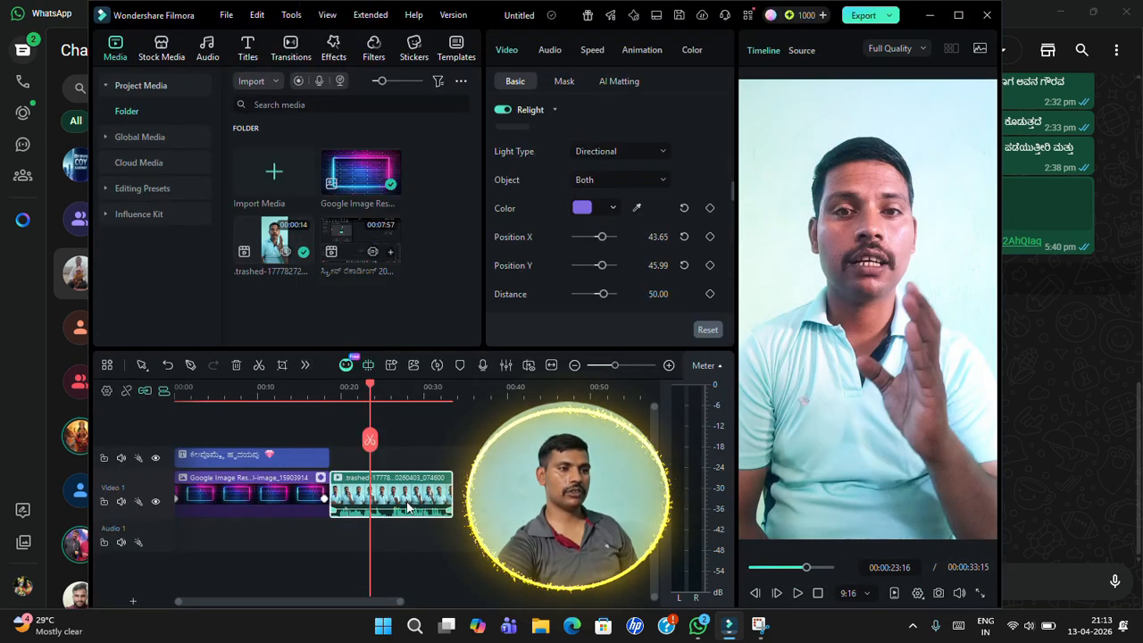
# Open Silence Detection for the talking-person clip, set the Volume Threshold to 34% and analyze the audio.
pyautogui.click(304, 366)
pyautogui.click(351, 336)
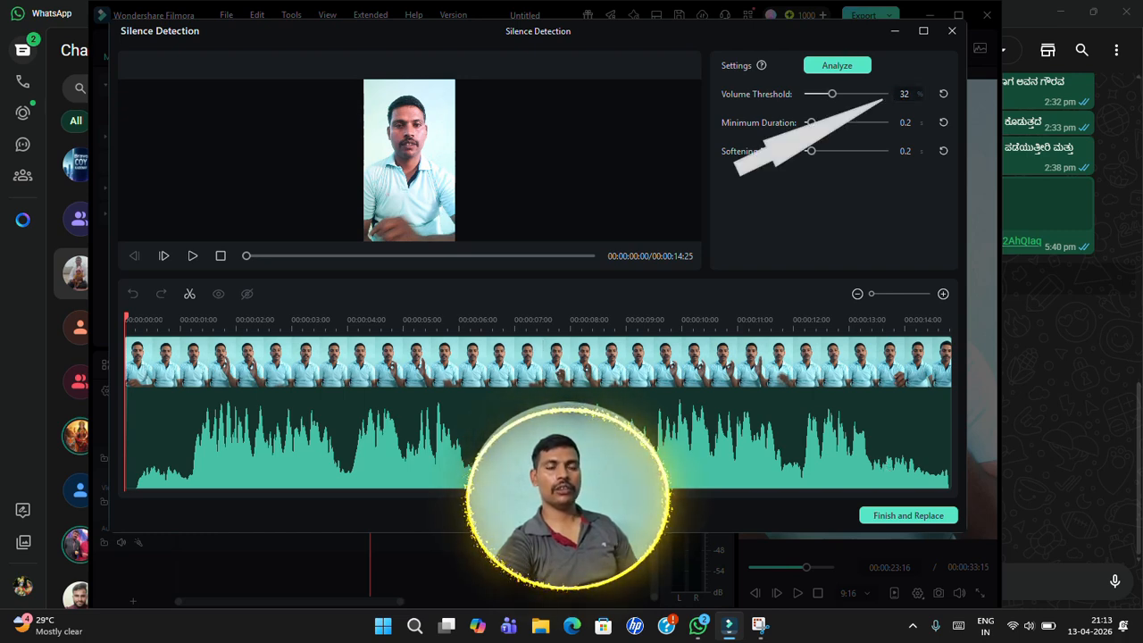
pyautogui.scroll(2, 899, 100)
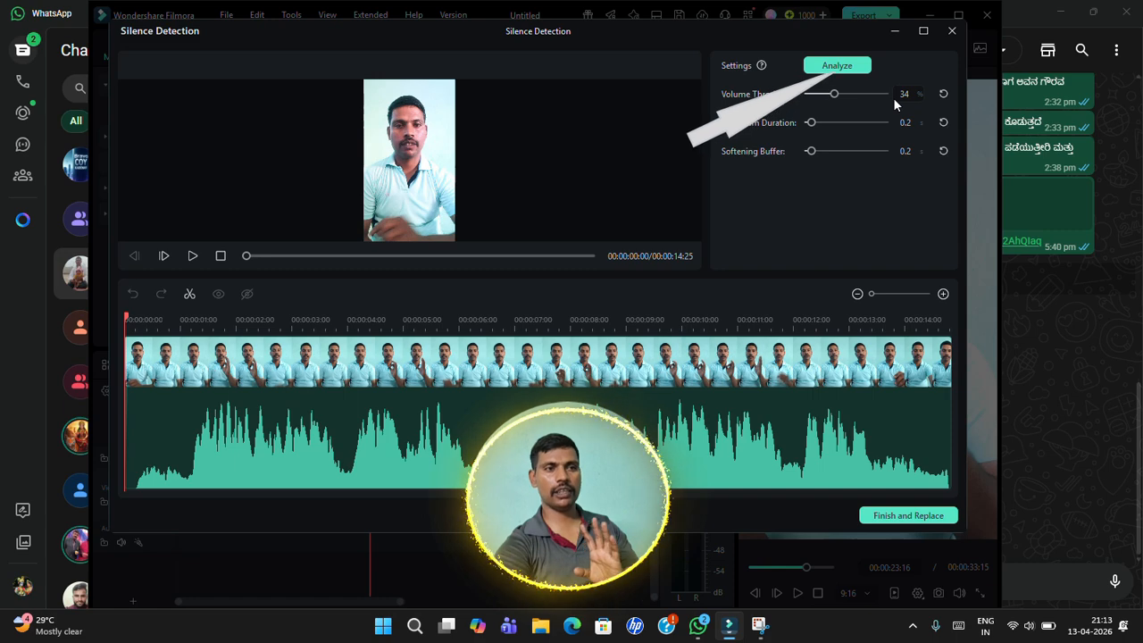
pyautogui.click(845, 66)
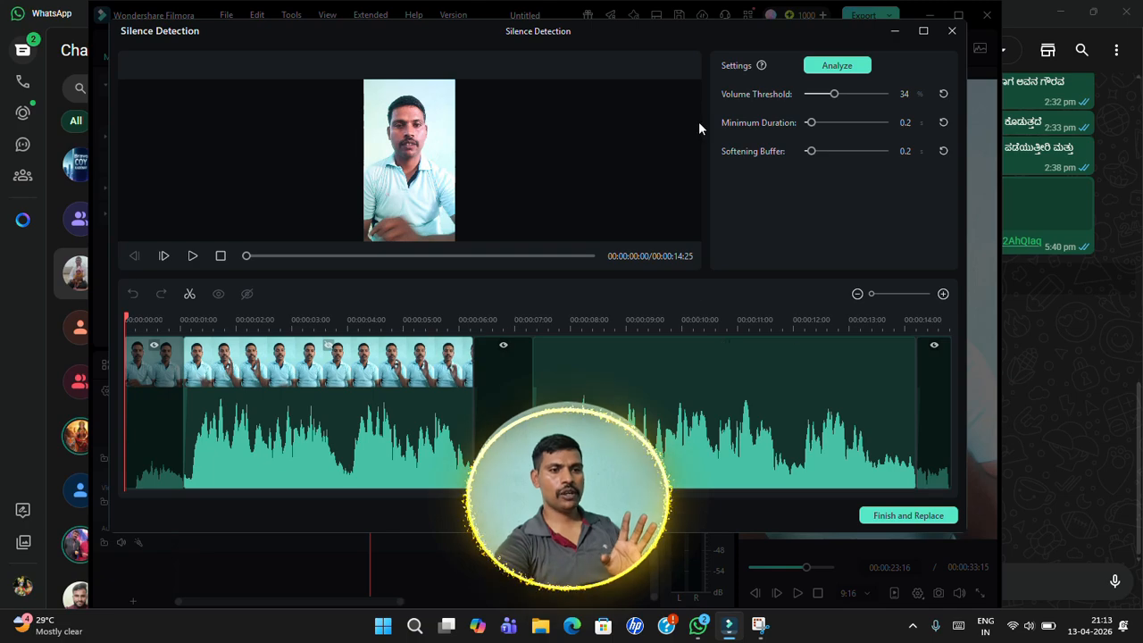
# Finish the silence detection, replace the timeline clip with the trimmed version and clear the clip selection.
pyautogui.moveTo(691, 28); pyautogui.dragTo(704, 94)
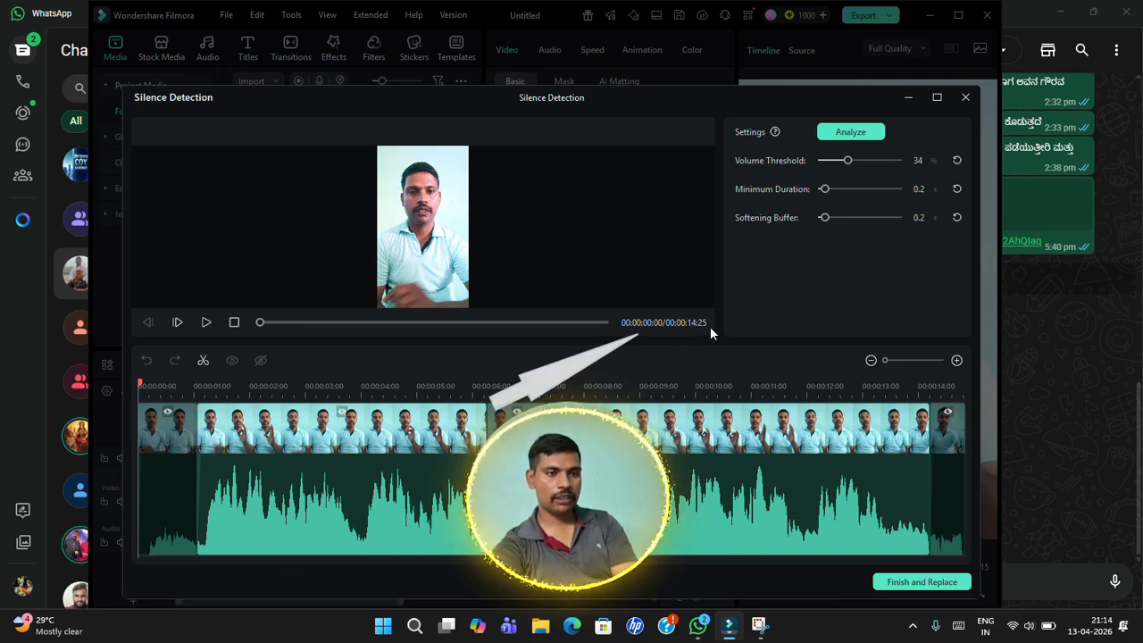
pyautogui.click(918, 585)
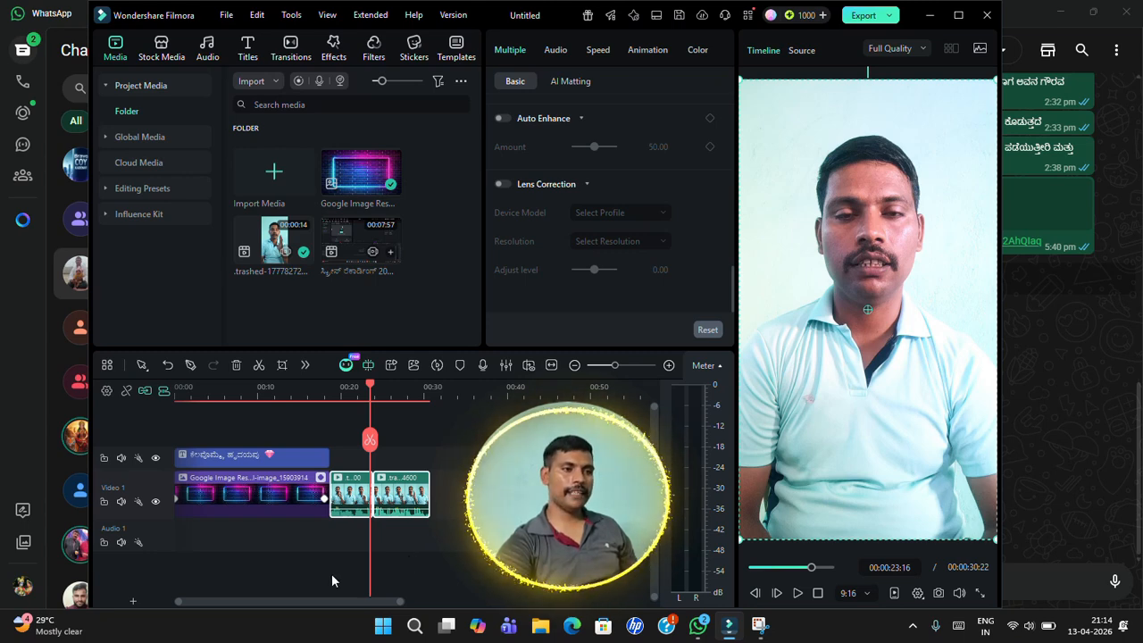
pyautogui.click(380, 509)
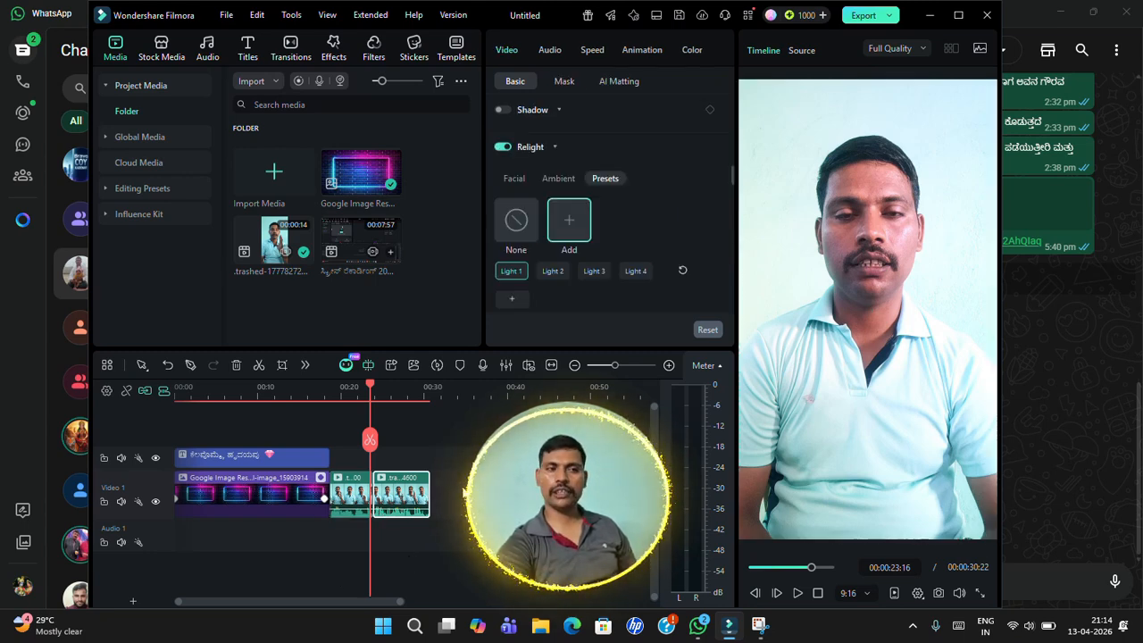
pyautogui.click(463, 494)
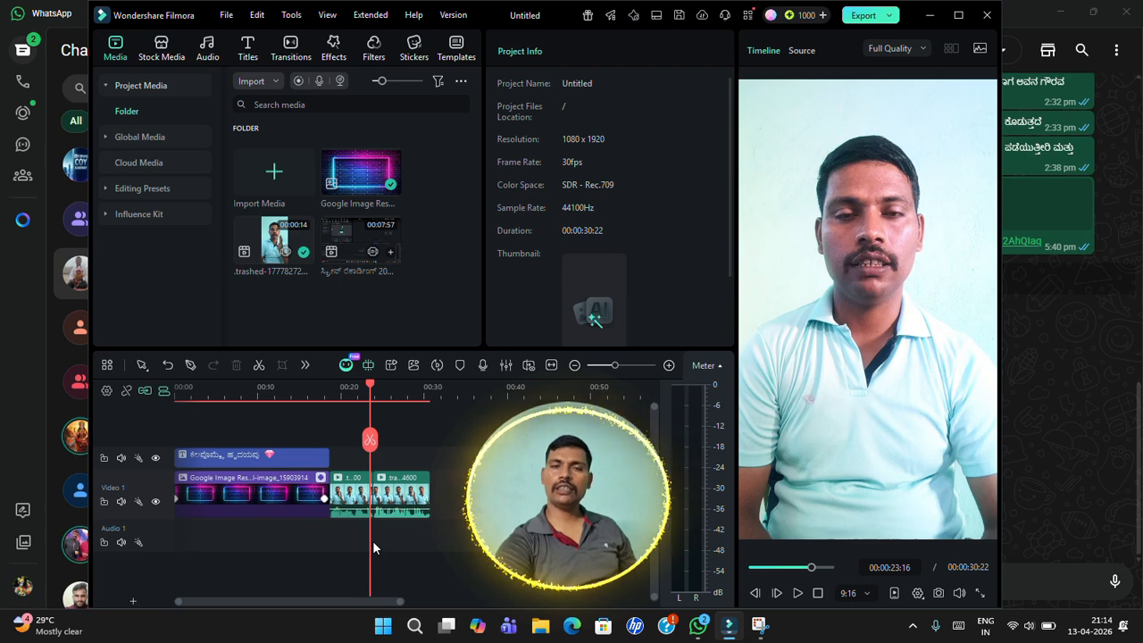